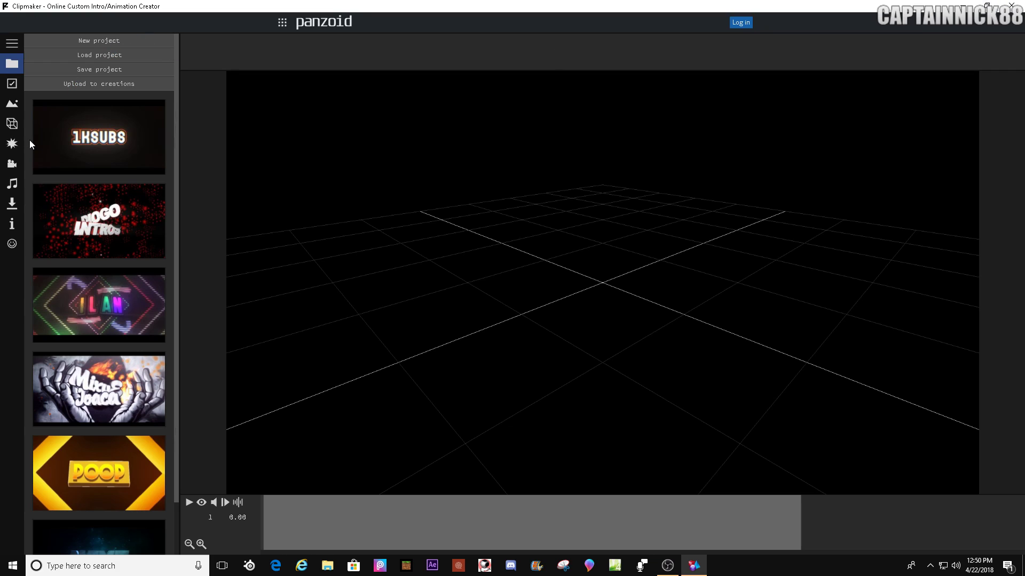
Add a 3D Text object to the scene and preview it from the front camera.
click(11, 122)
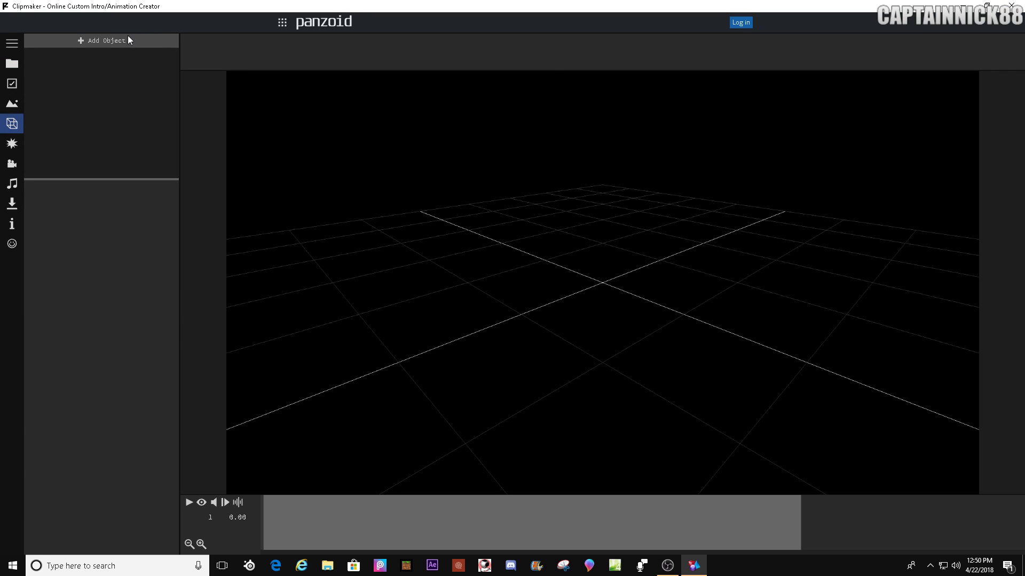
click(128, 40)
click(62, 110)
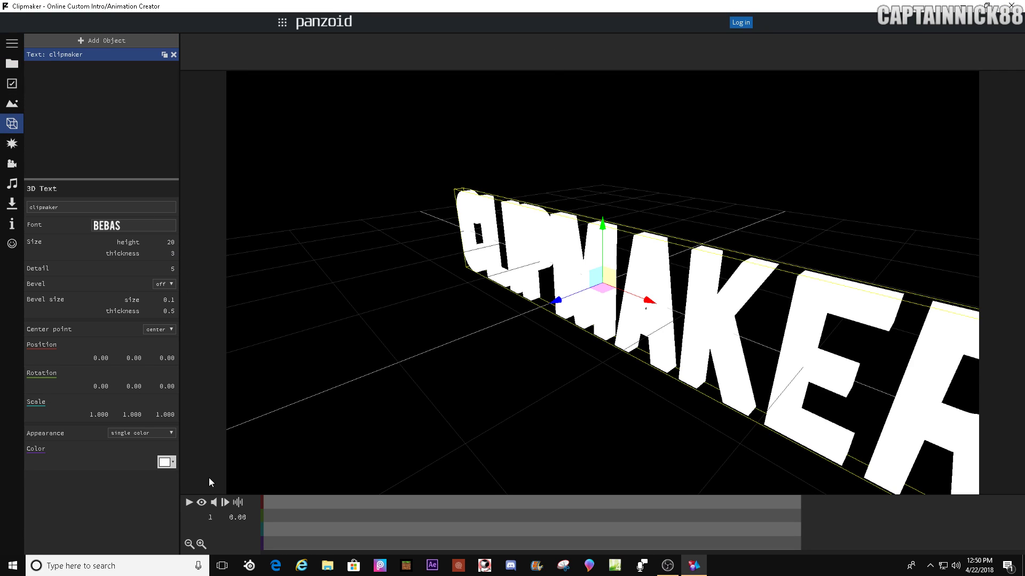
click(202, 502)
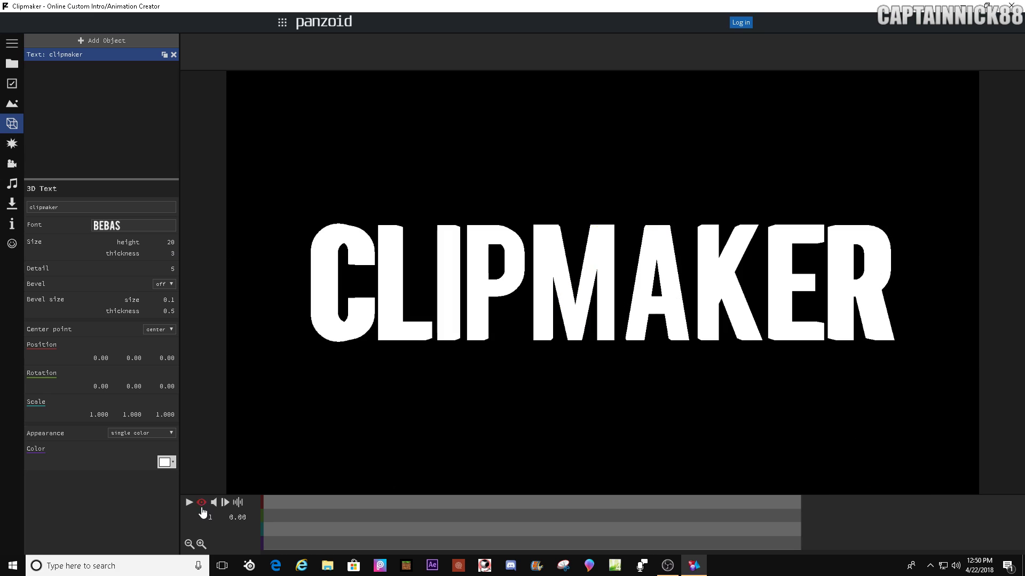
Start replacing the default 'clipmaker' wording of the 3D text.
double_click(116, 206)
text(NAw)
key(BackSpace)
Make the text read 'name' and load the custom ufonts.com_gotham-bold font from Top 2D Fonts.
text(name)
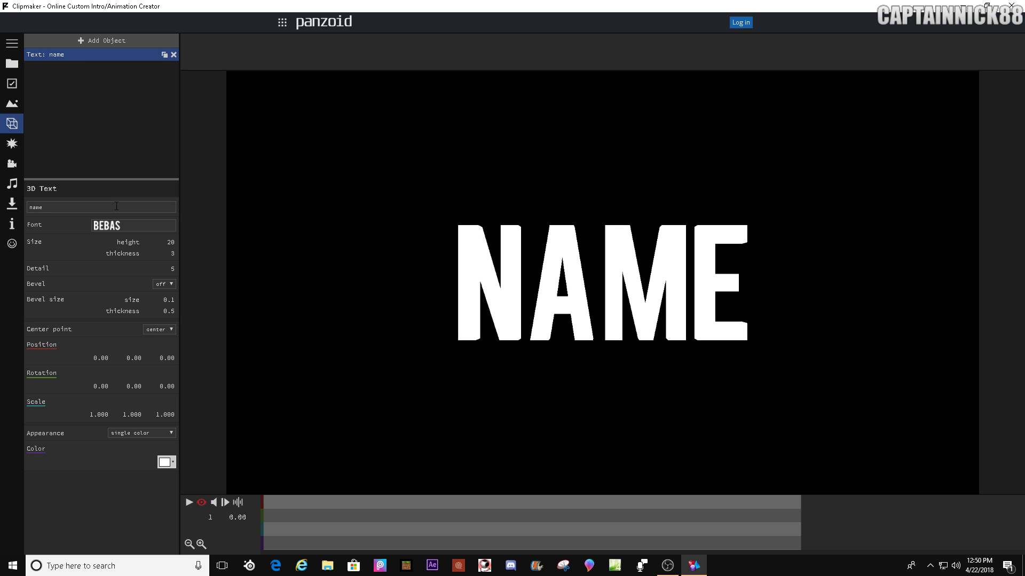
click(133, 225)
click(136, 342)
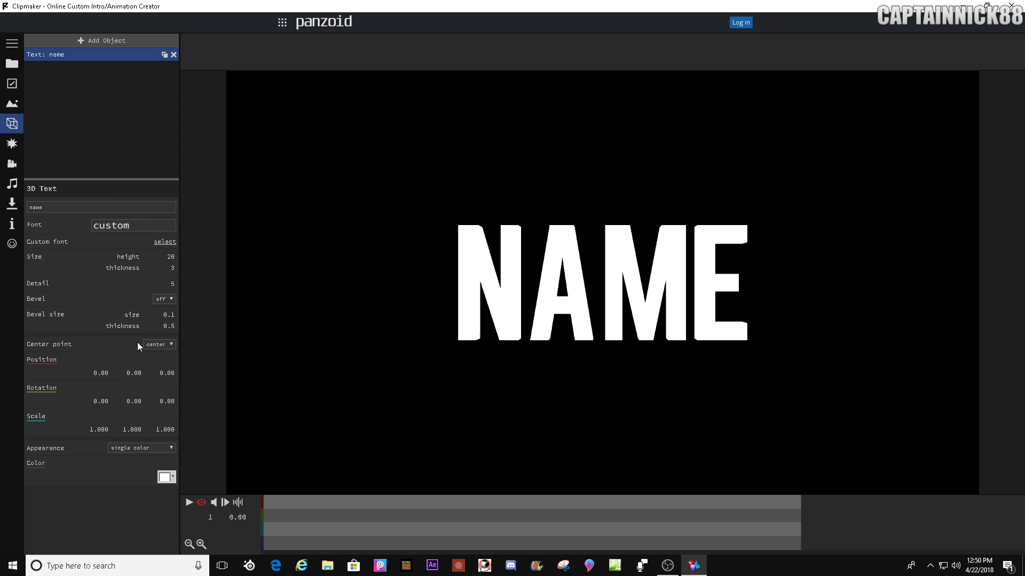
click(165, 240)
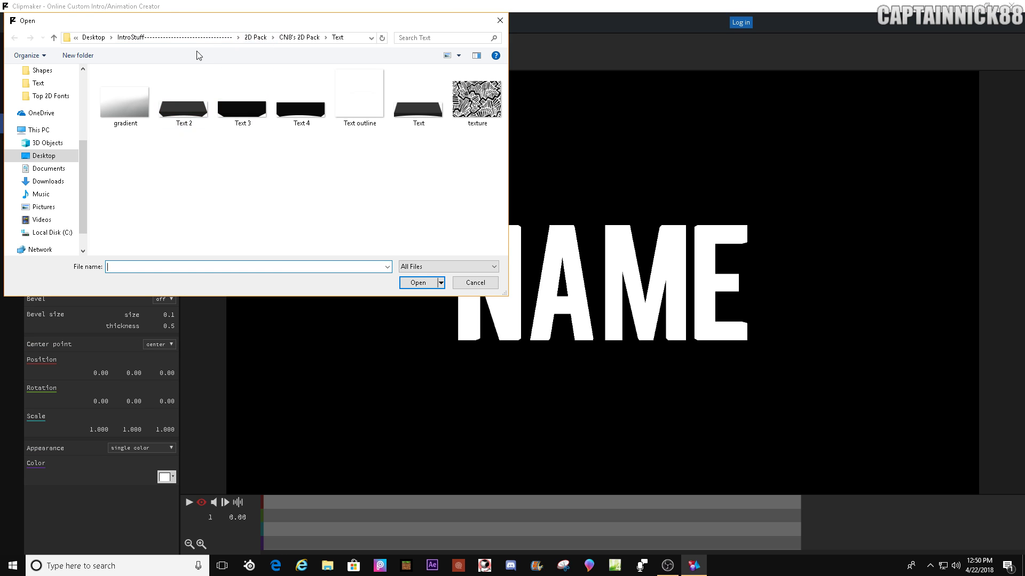
click(256, 37)
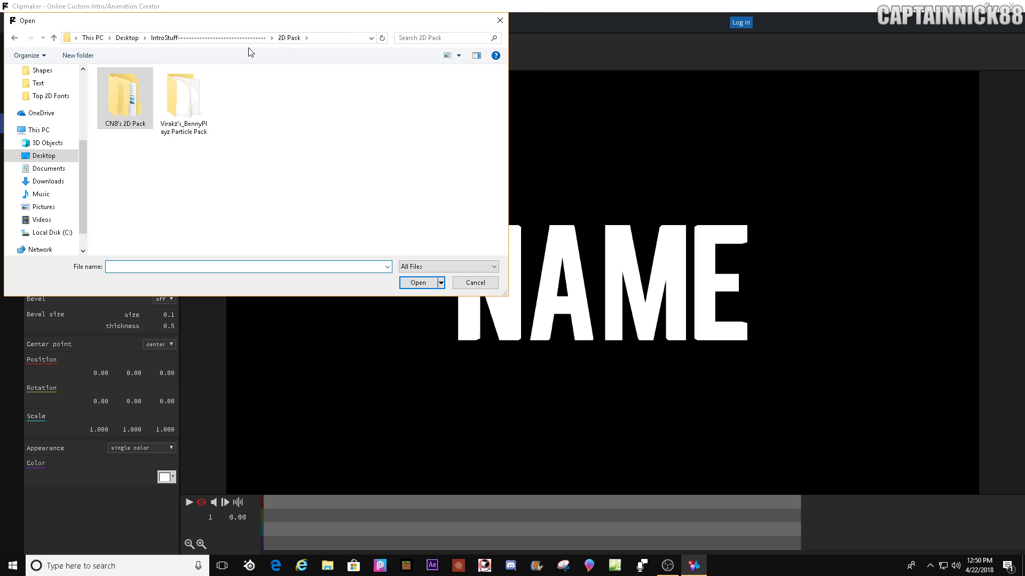
scroll(57, 172, up, 3)
click(50, 211)
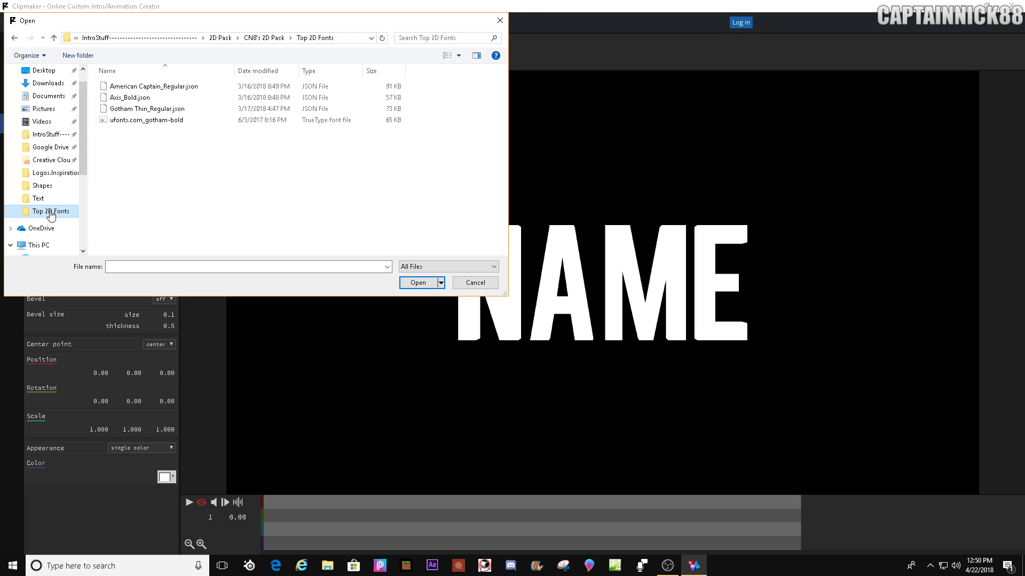
double_click(148, 122)
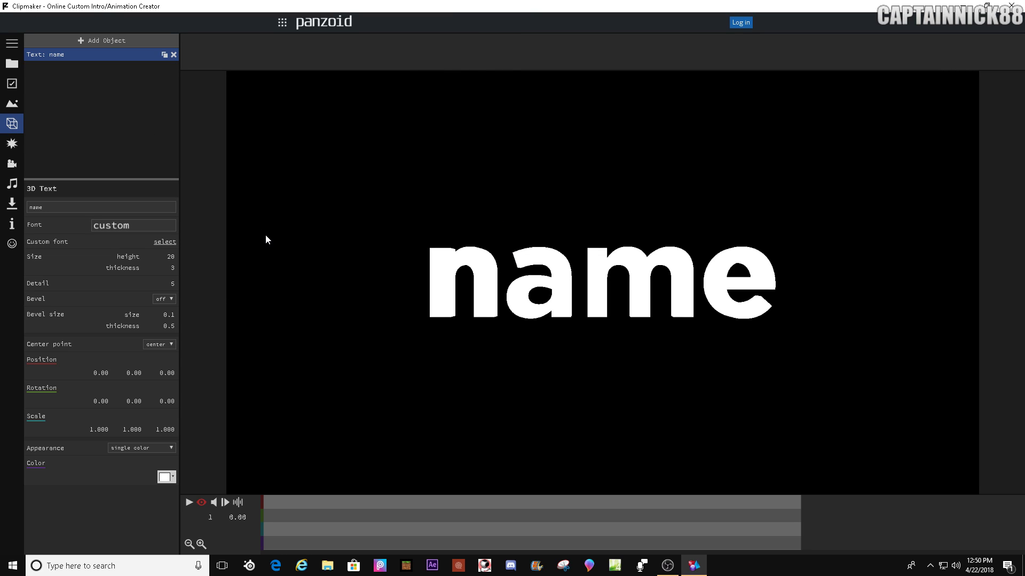
Reduce the text thickness to 1 and retype the wording as uppercase 'NAME'.
drag(172, 268, 160, 268)
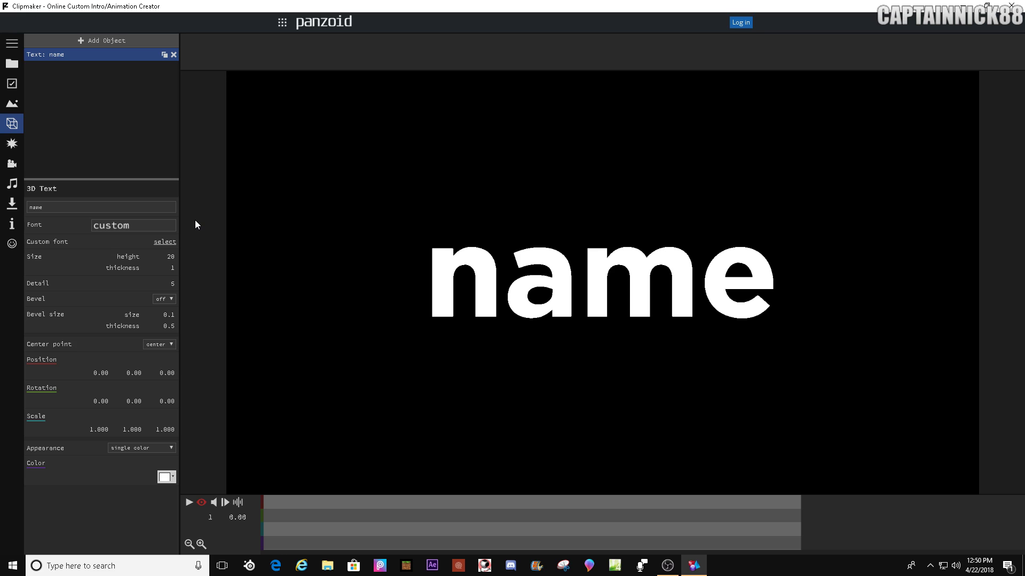
double_click(85, 207)
text(NAME)
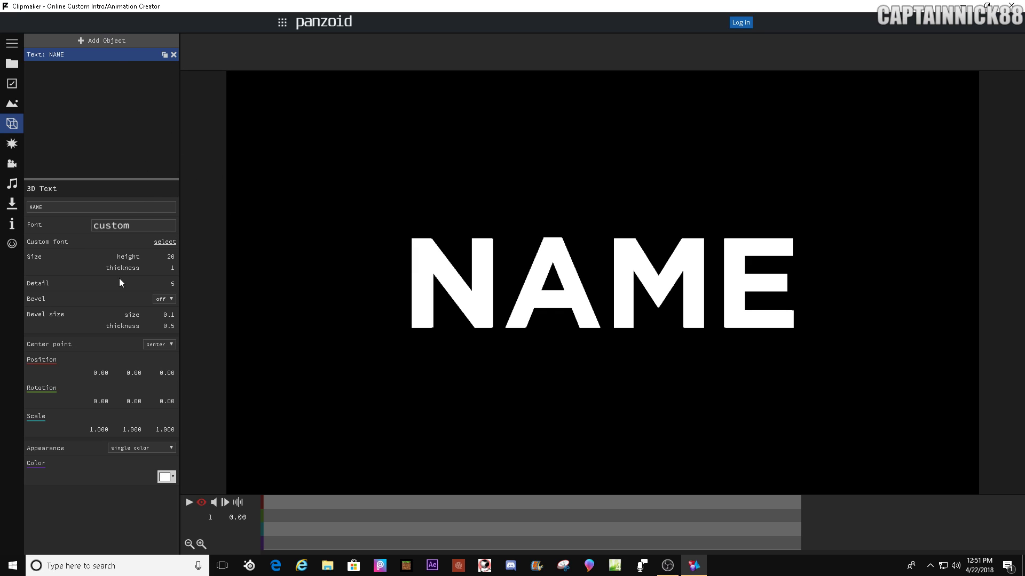
Set the NAME text's Scale X to 0.8.
click(100, 430)
text(0.8)
key(Return)
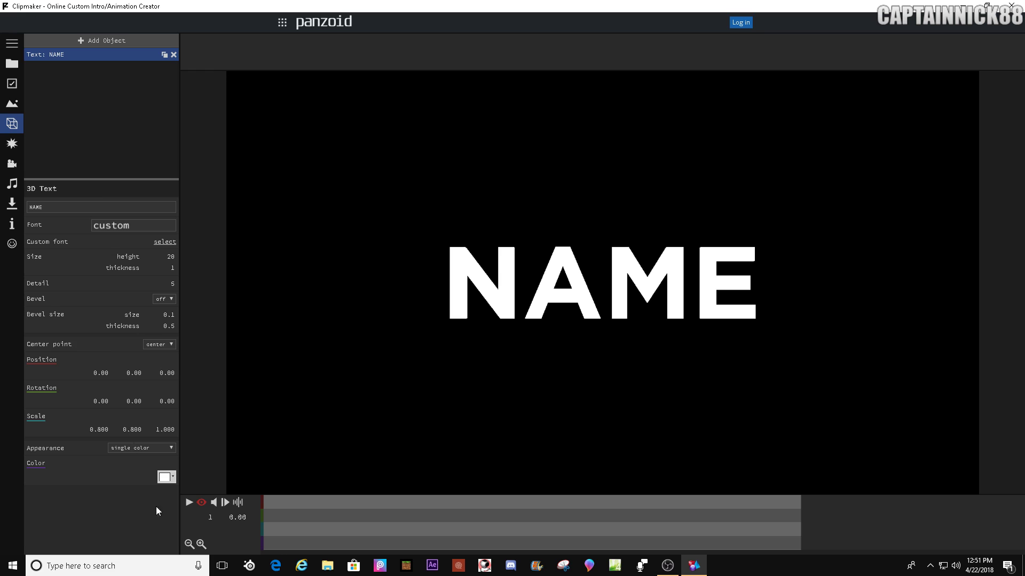
Change the NAME text colour to the red preset.
click(165, 477)
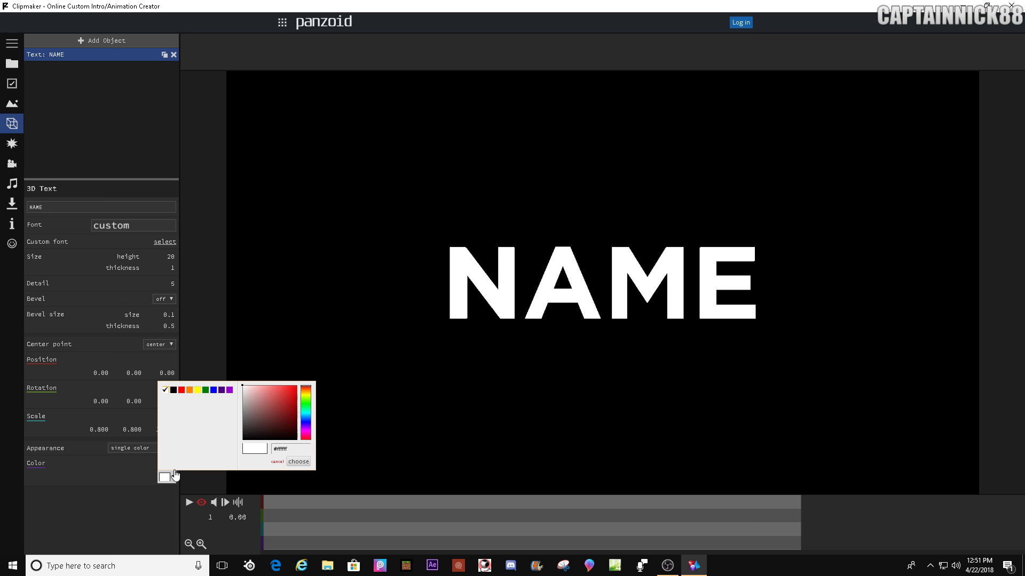
click(207, 356)
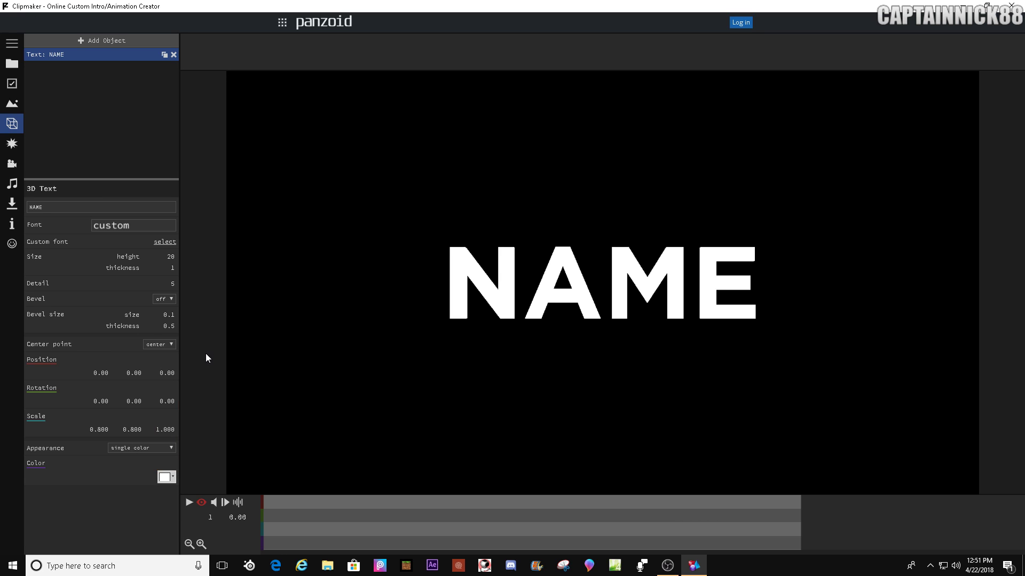
click(164, 477)
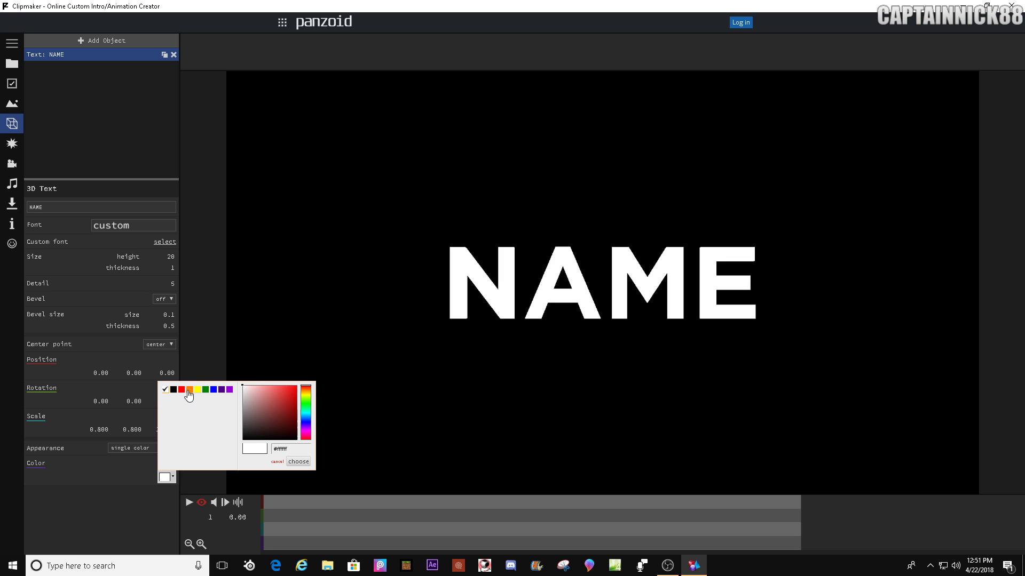
click(181, 391)
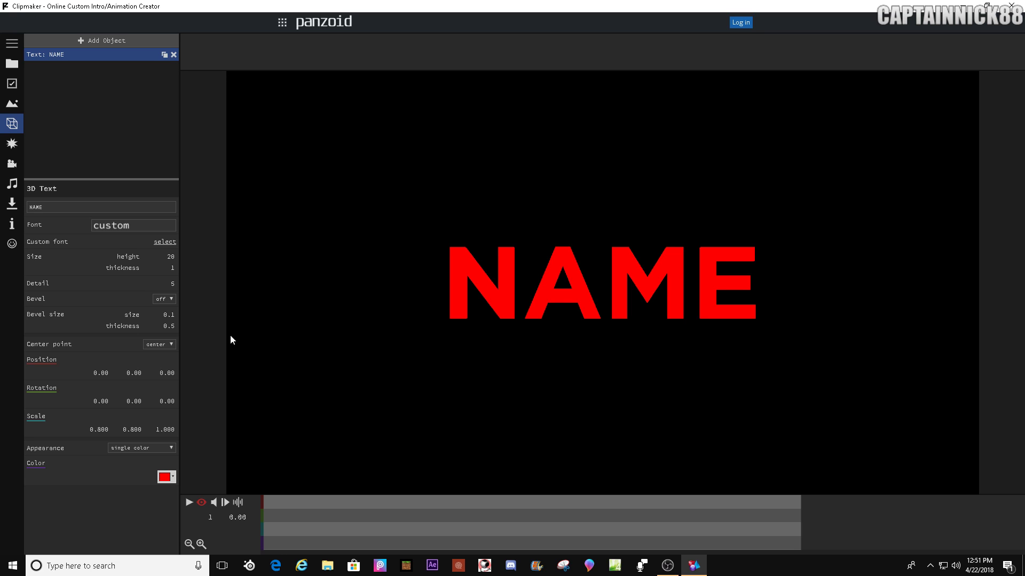
Duplicate the NAME text, change the copy to 'N' and make it white.
click(165, 55)
click(107, 67)
double_click(104, 207)
text(N)
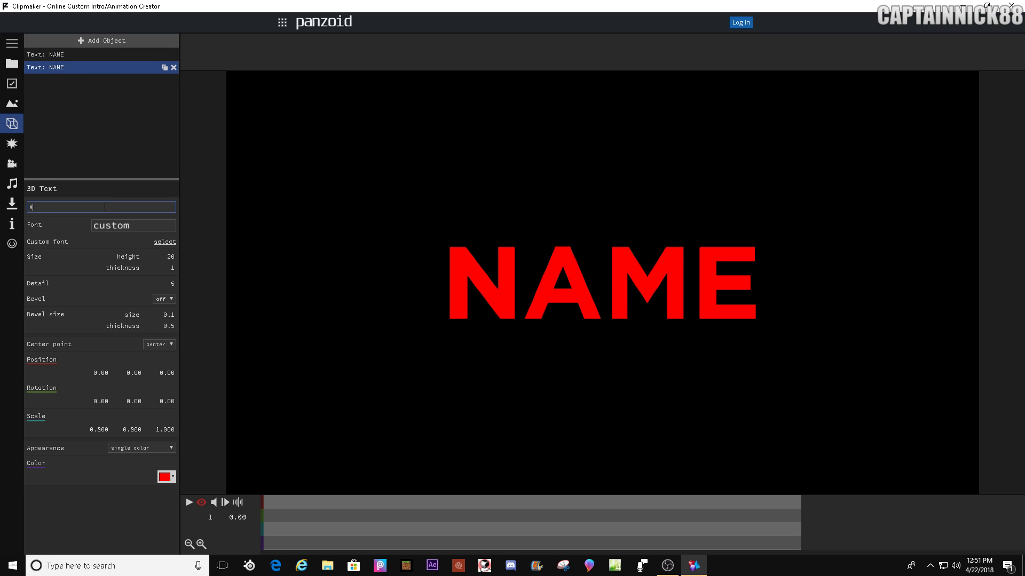
key(Return)
click(165, 476)
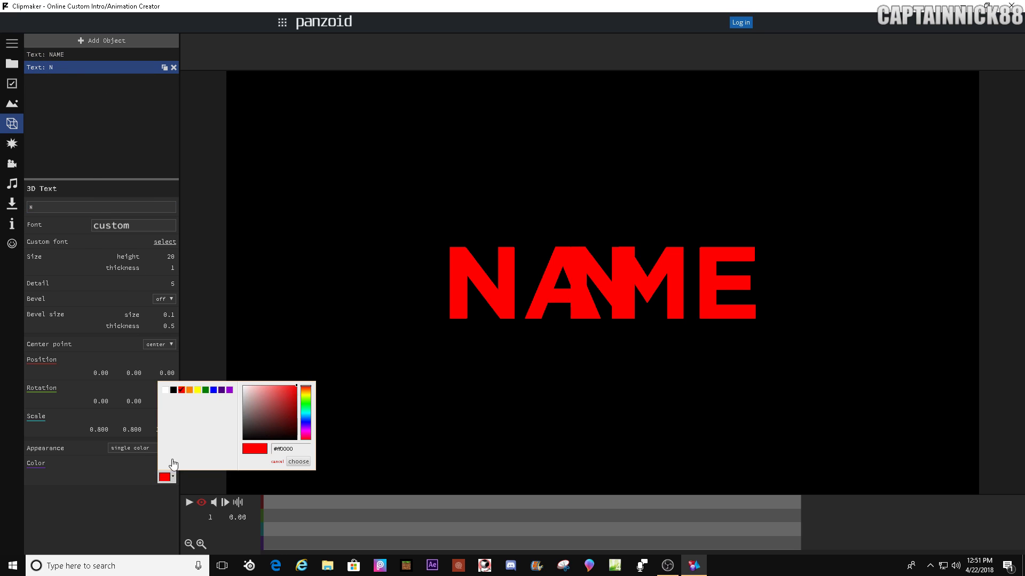
click(167, 388)
Position the white N at Y 0 exactly over the N of the red NAME.
drag(160, 373, 150, 334)
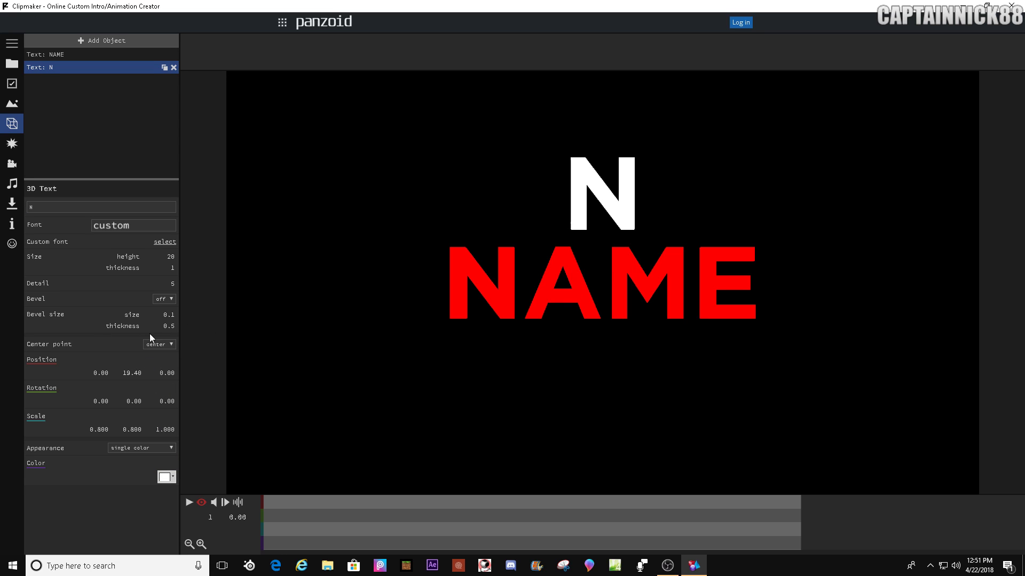
drag(114, 377, 23, 403)
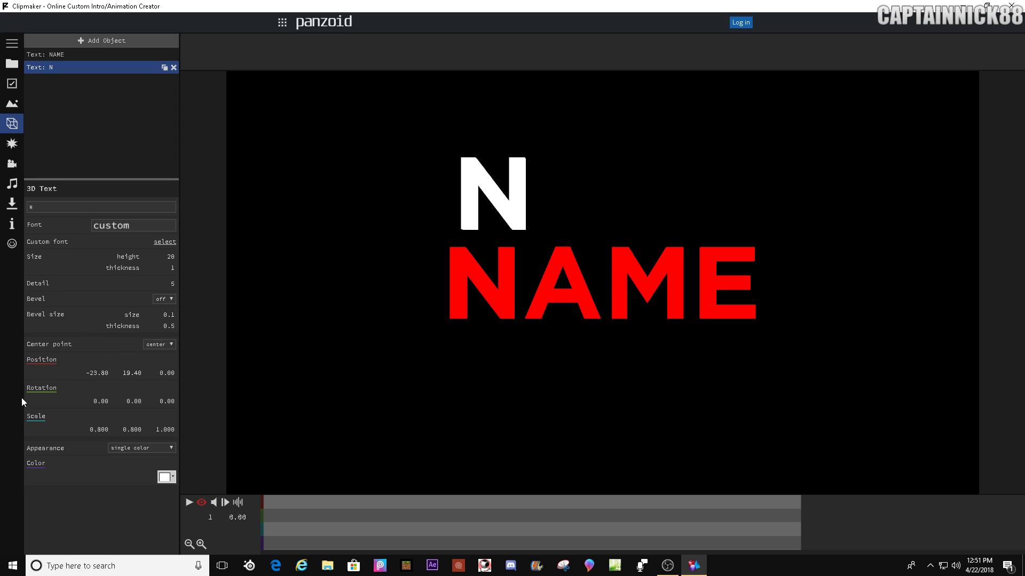
click(133, 373)
text(0)
key(Return)
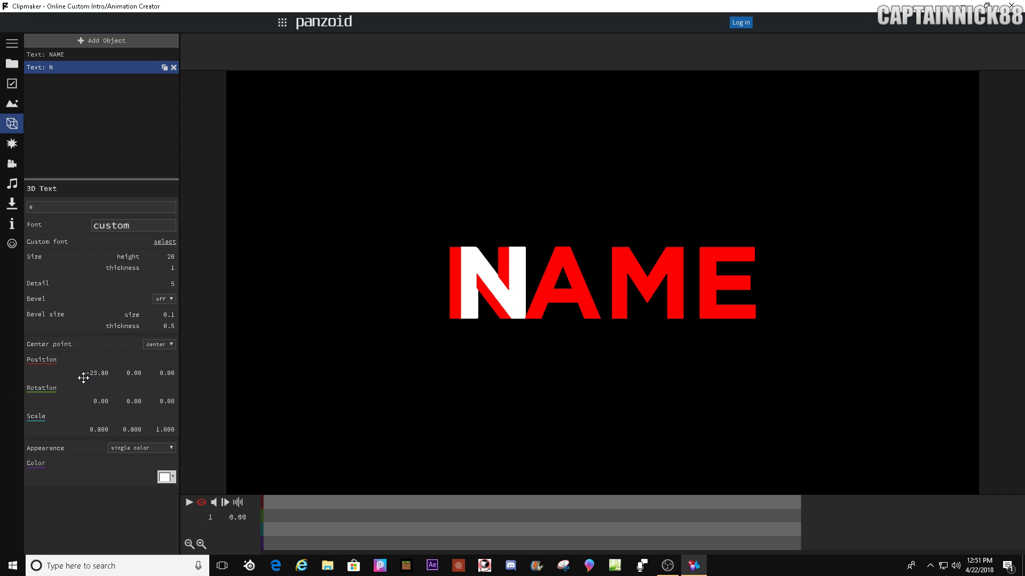
drag(91, 373, 80, 373)
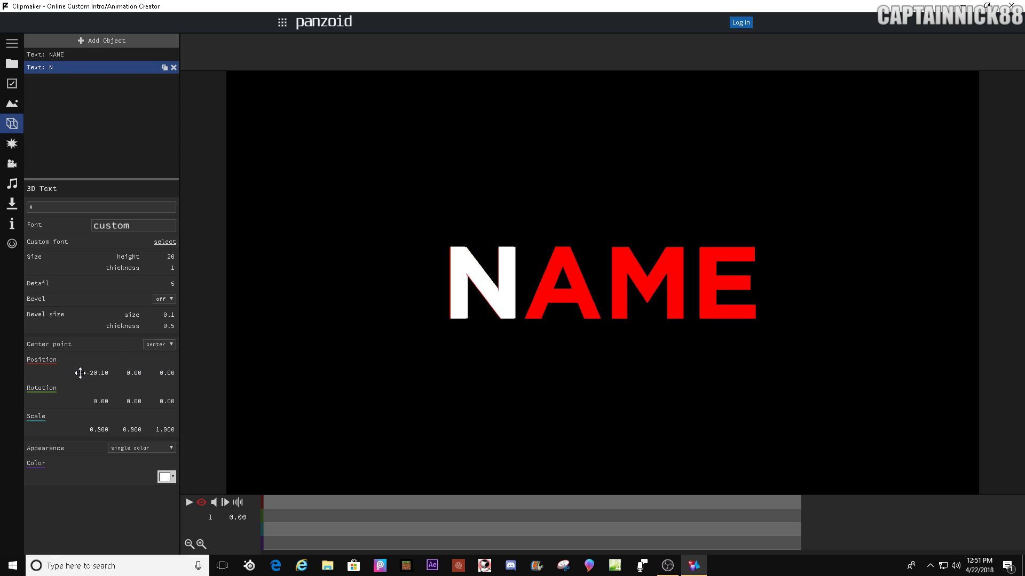
Duplicate the N, change the copy to 'AME' and slide it to X about 8.10 over NAME's AME.
click(164, 68)
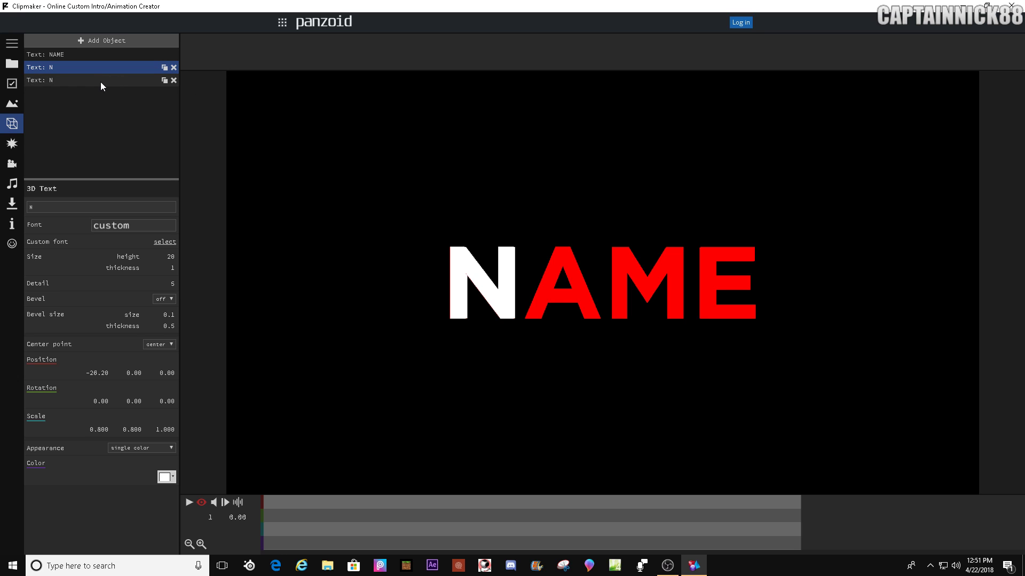
double_click(103, 205)
text(AME)
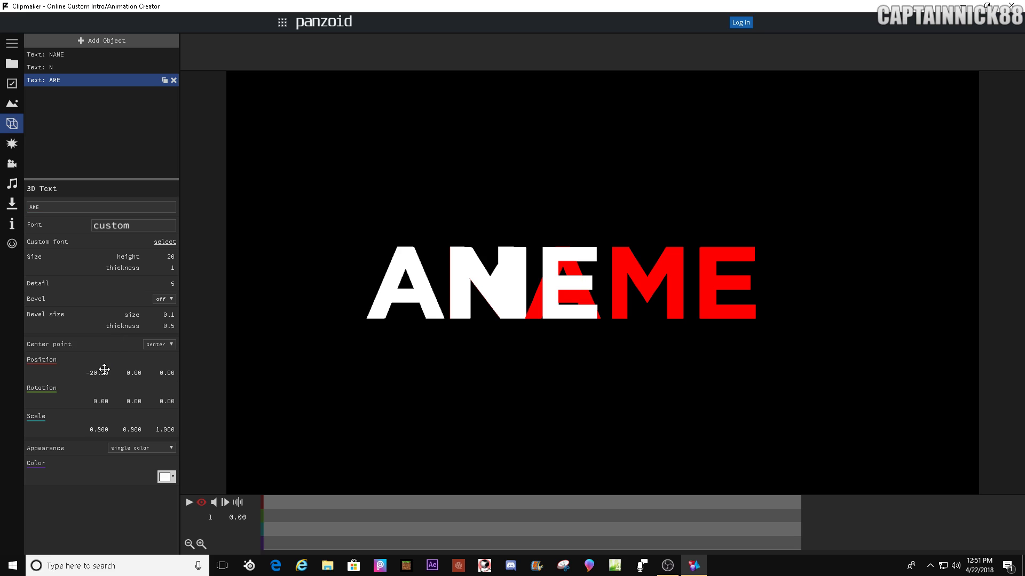
drag(104, 370, 264, 361)
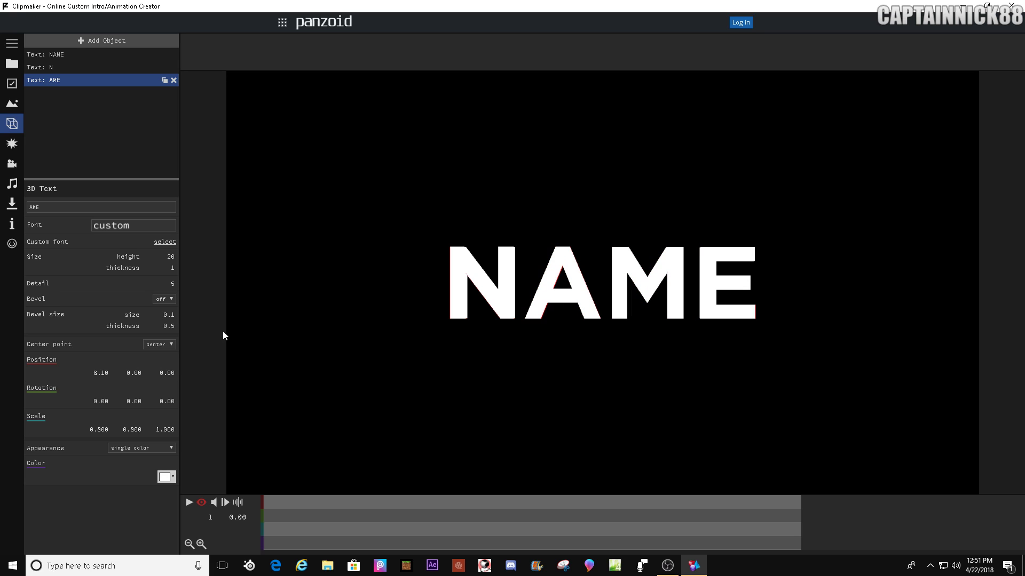
Delete the red NAME text object and add a new group to the scene.
click(112, 55)
click(173, 54)
click(102, 40)
click(75, 59)
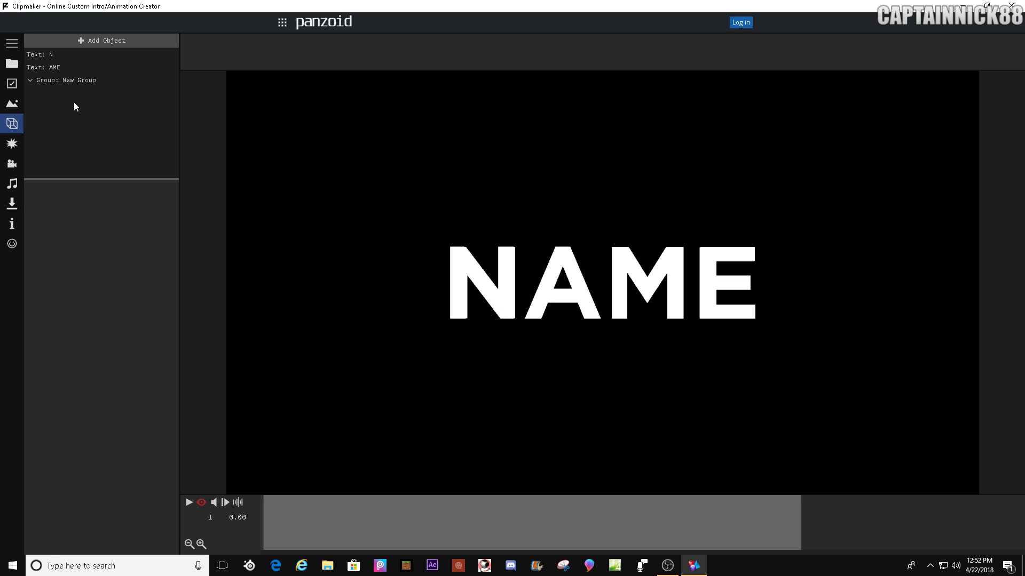
Name the group 'Text' and nest the N and AME objects inside it.
key(ctrl+a)
text(tETX)
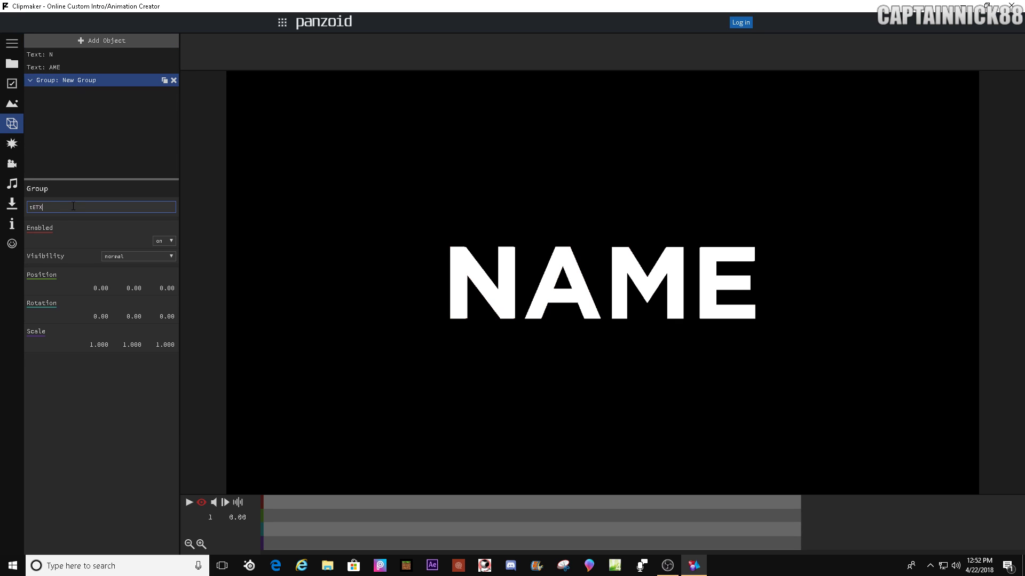
key(Return)
double_click(96, 207)
text(Text)
key(Return)
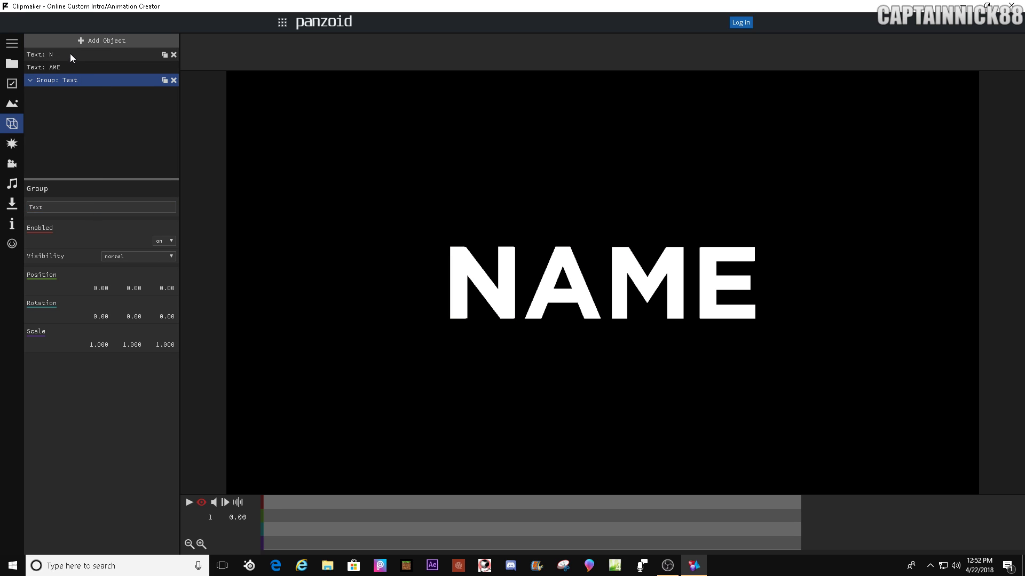
drag(75, 80, 68, 57)
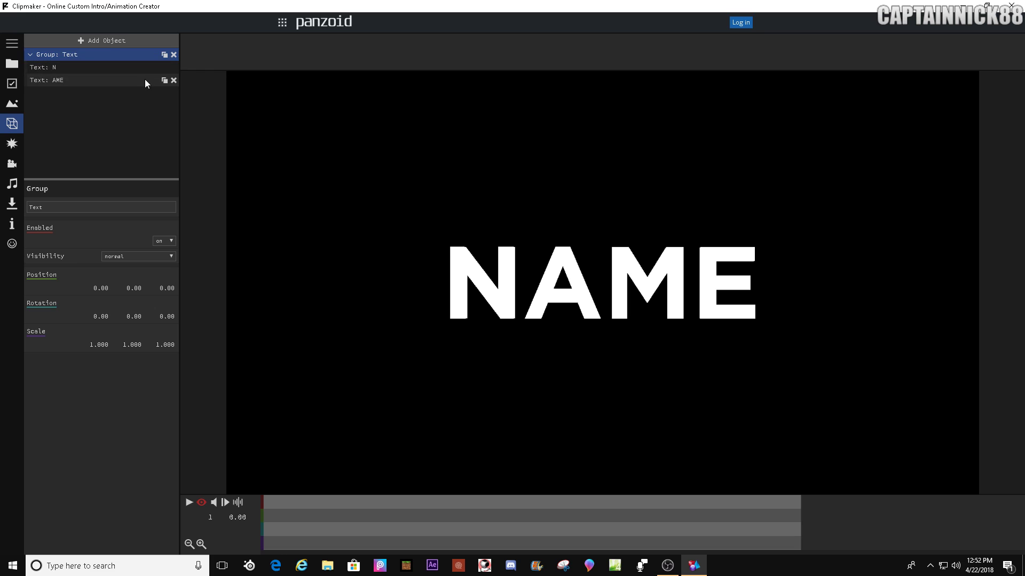
click(101, 41)
Add a Rectangle shape and set its colour to yellow.
click(43, 129)
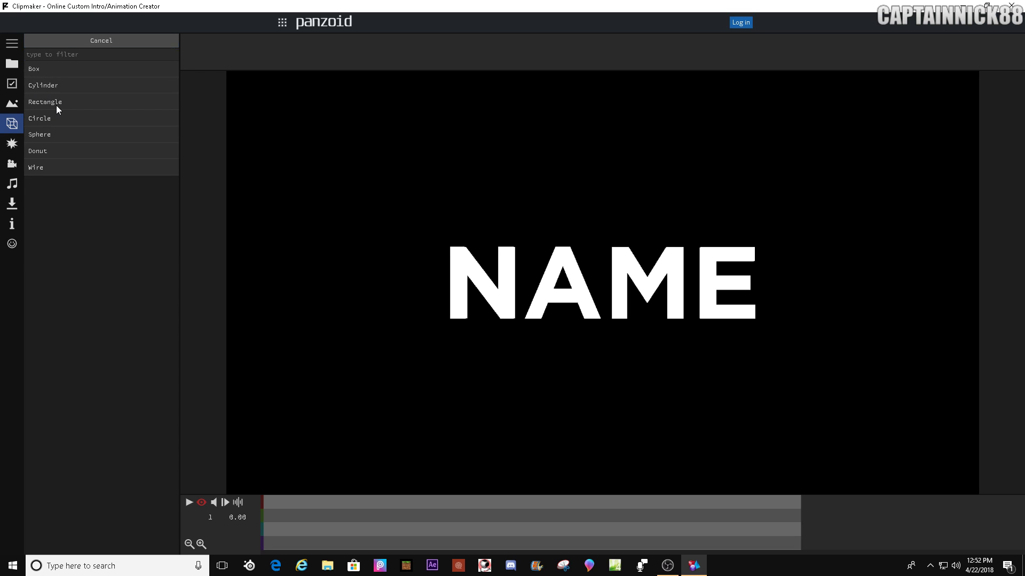
click(56, 105)
click(75, 94)
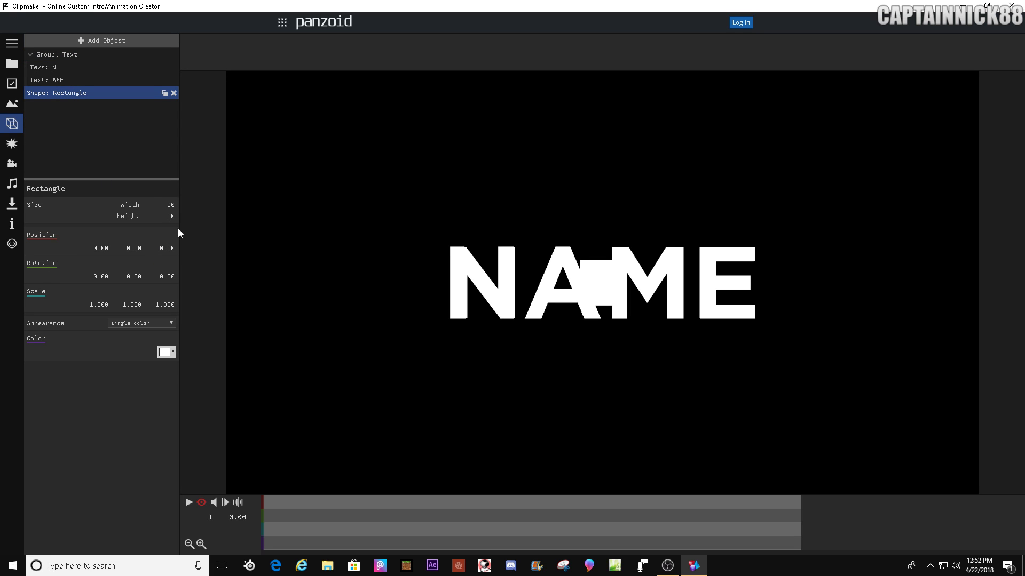
click(165, 352)
click(198, 368)
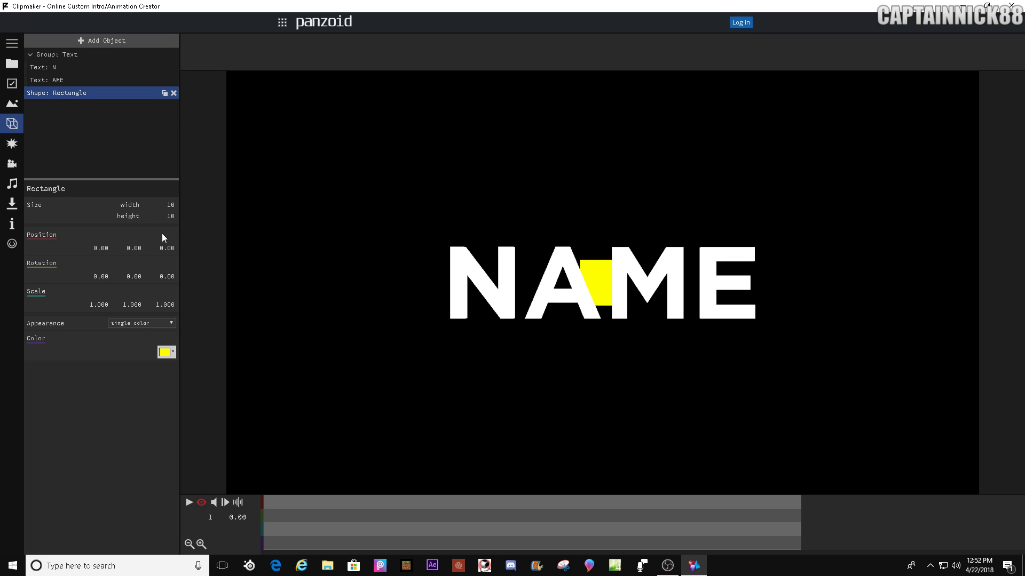
Resize the yellow rectangle to 18 by 21 and move it to X -42.40, just left of N.
drag(100, 248, 2, 274)
drag(96, 261, 0, 275)
drag(142, 250, 112, 286)
drag(94, 248, 137, 247)
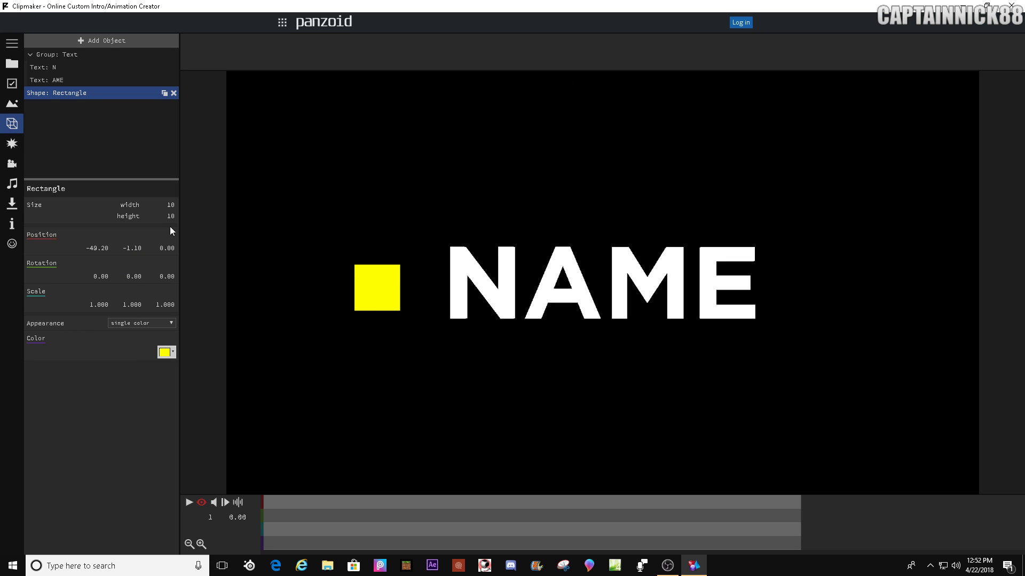
drag(171, 208, 207, 216)
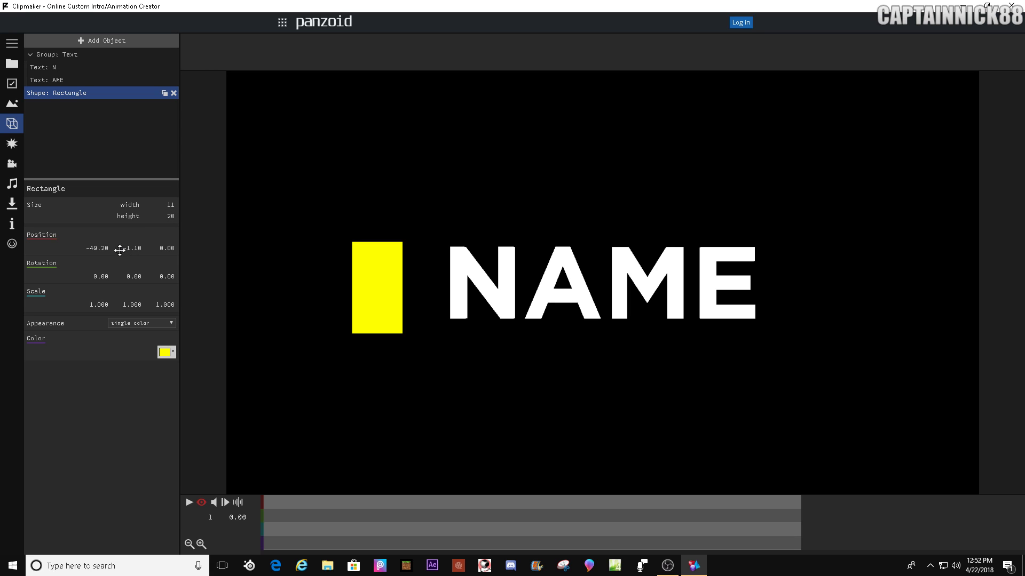
drag(119, 248, 215, 248)
drag(171, 219, 208, 209)
drag(115, 244, 19, 270)
drag(103, 251, 112, 240)
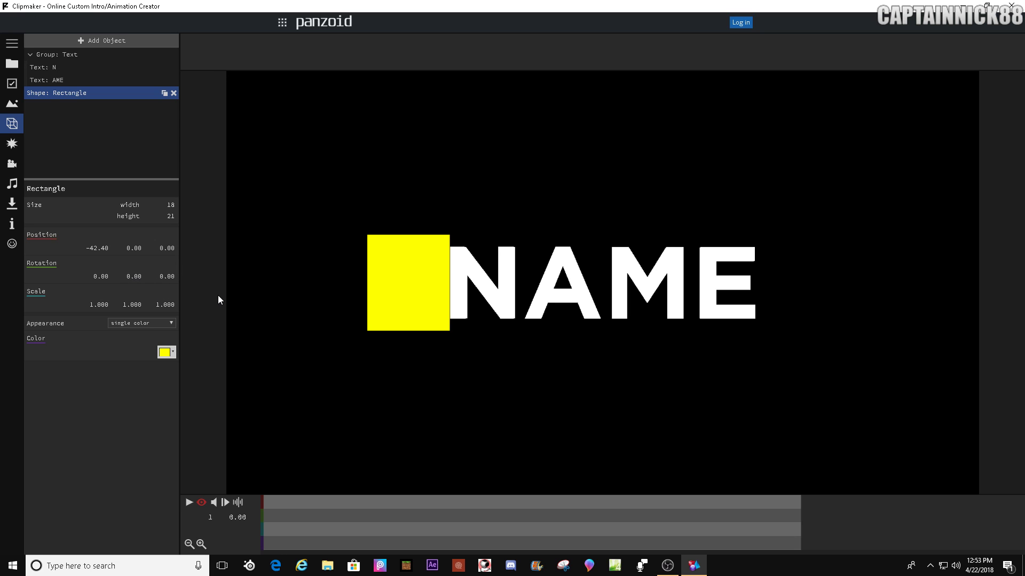
Duplicate the yellow rectangle and stretch the copy to about 53 by 17 above AME.
click(165, 94)
drag(129, 251, 190, 245)
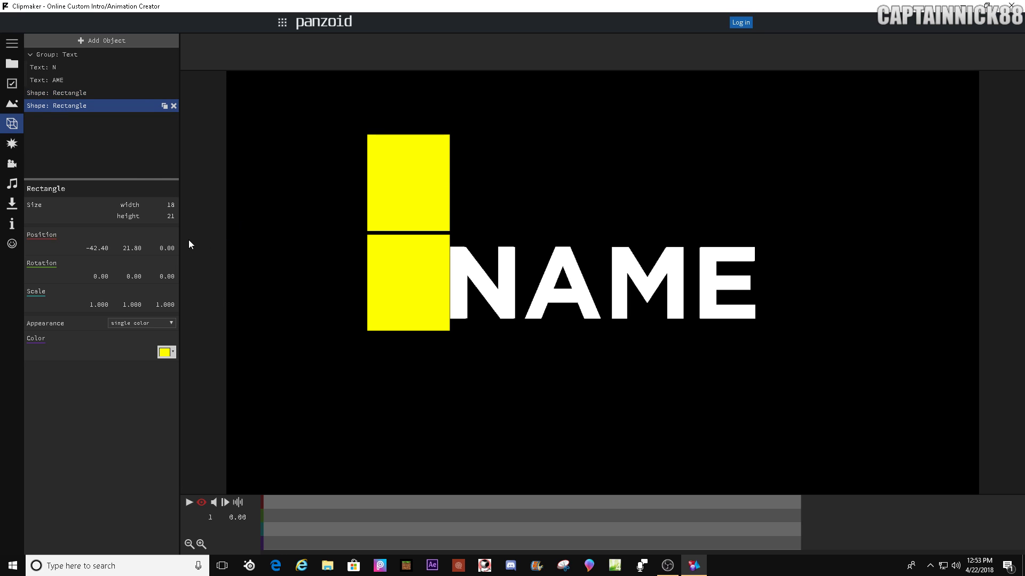
drag(96, 246, 305, 249)
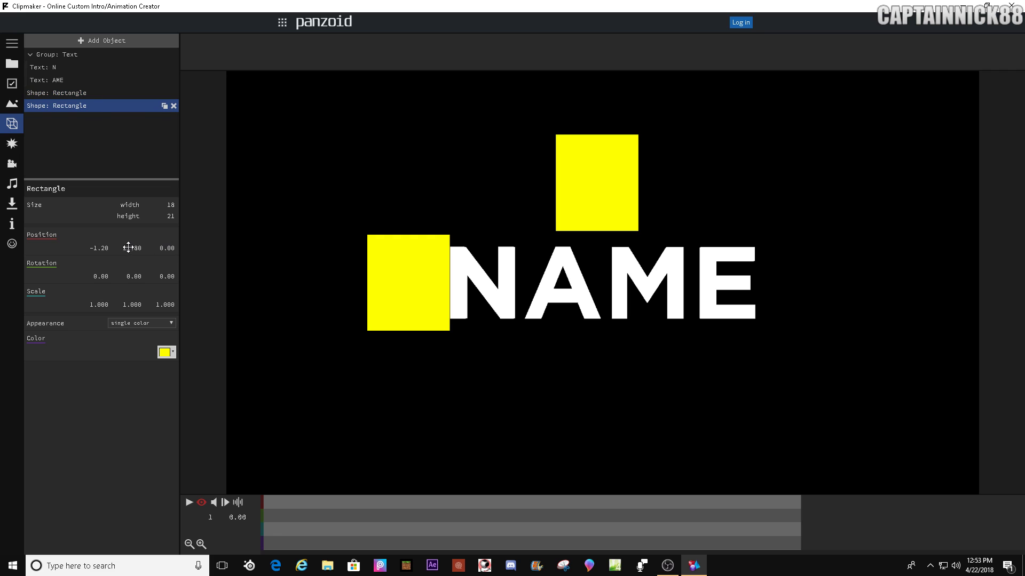
drag(131, 246, 119, 247)
drag(170, 217, 335, 208)
mouse_move(142, 247)
mouse_down()
mouse_move(122, 267)
mouse_move(149, 249)
mouse_move(139, 248)
mouse_up()
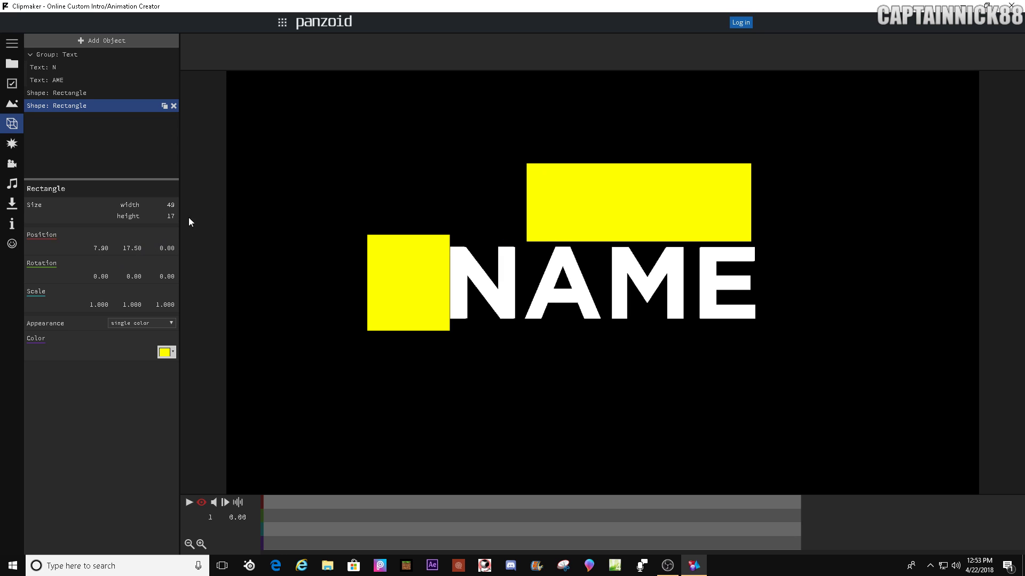
drag(170, 205, 195, 208)
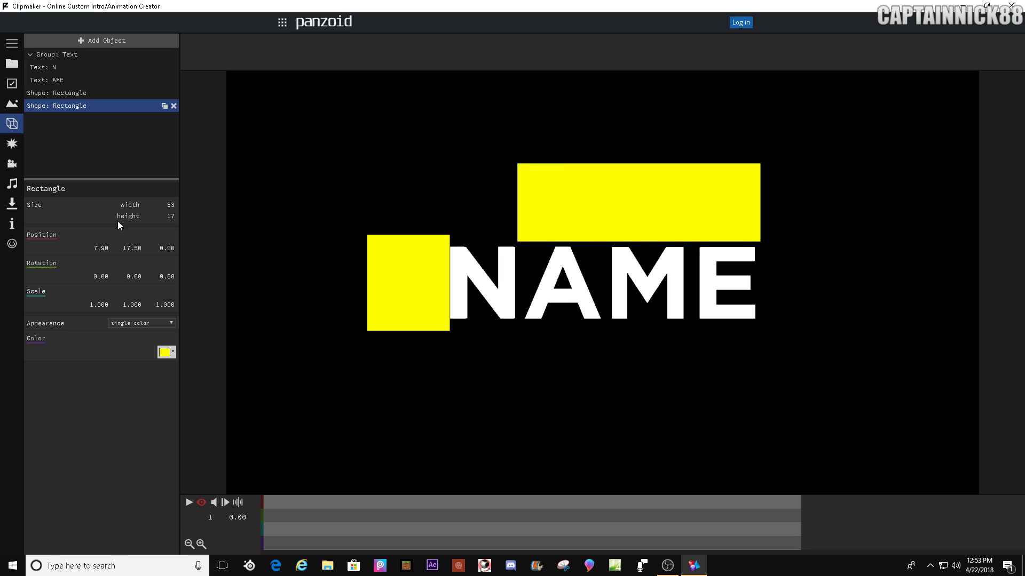
drag(138, 249, 162, 284)
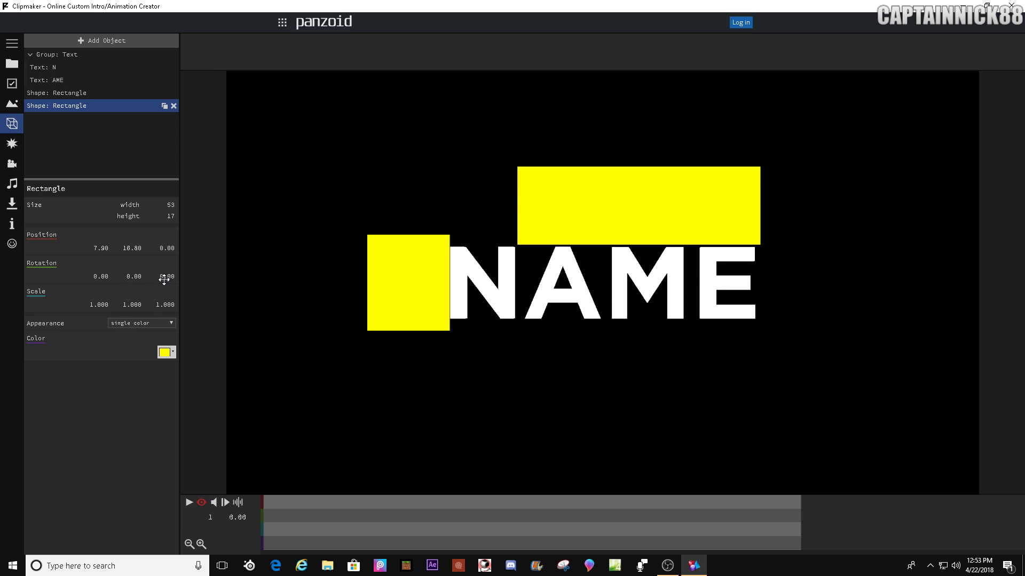
drag(164, 279, 162, 280)
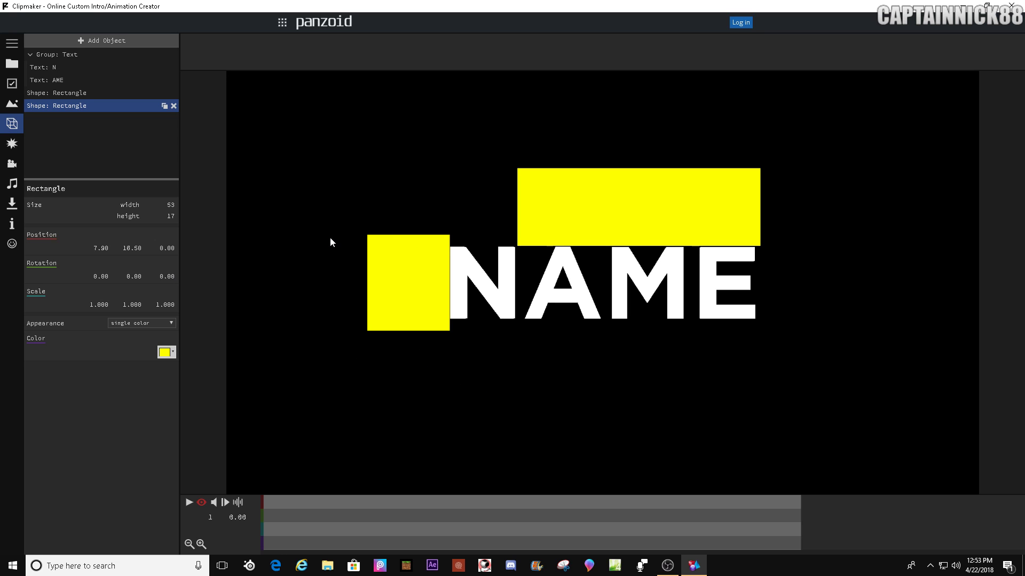
drag(97, 248, 99, 248)
Set the top bar's position to X 7.90 and Y 16.50.
click(102, 249)
text(7.9)
key(Return)
drag(132, 248, 104, 307)
click(135, 246)
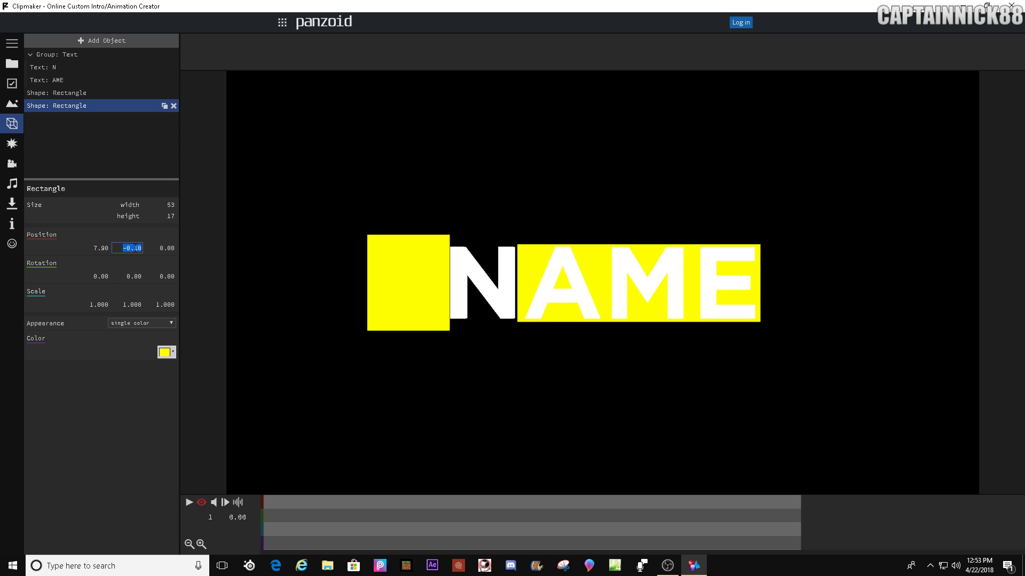
text(16.9)
key(Return)
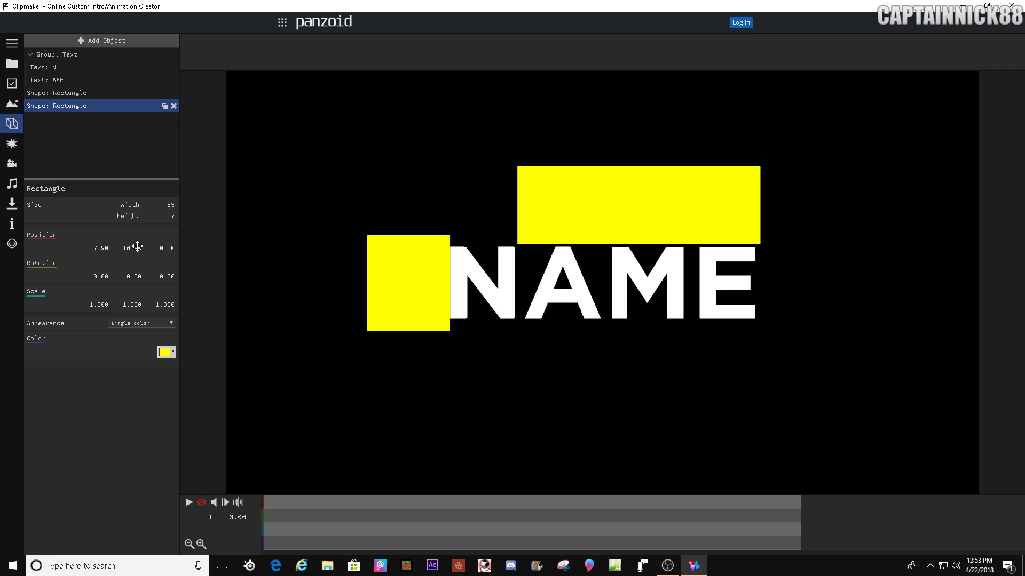
text(16.5)
key(Return)
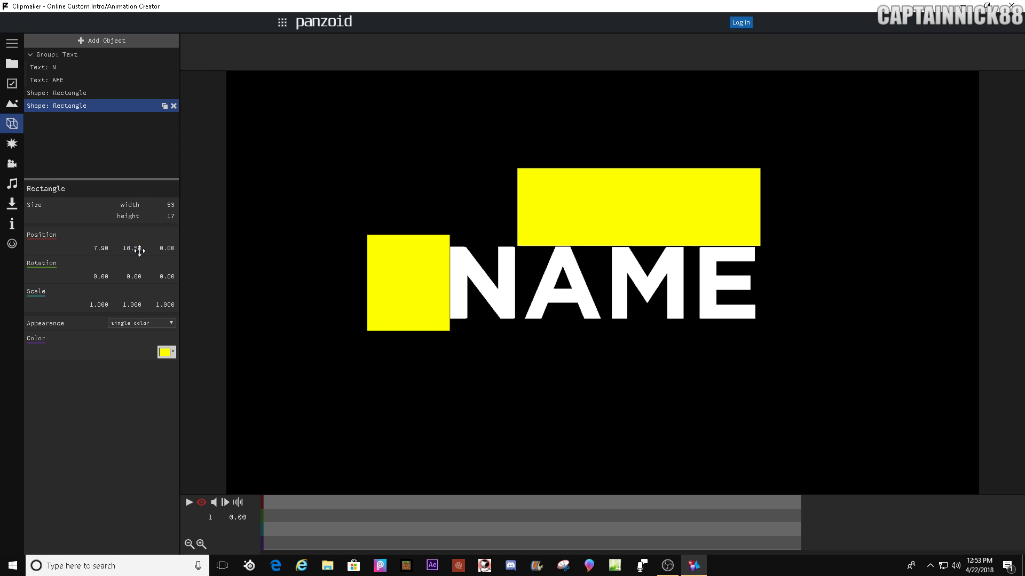
Move the Text group below the rectangles and give the left rectangle depth 0.30.
click(86, 98)
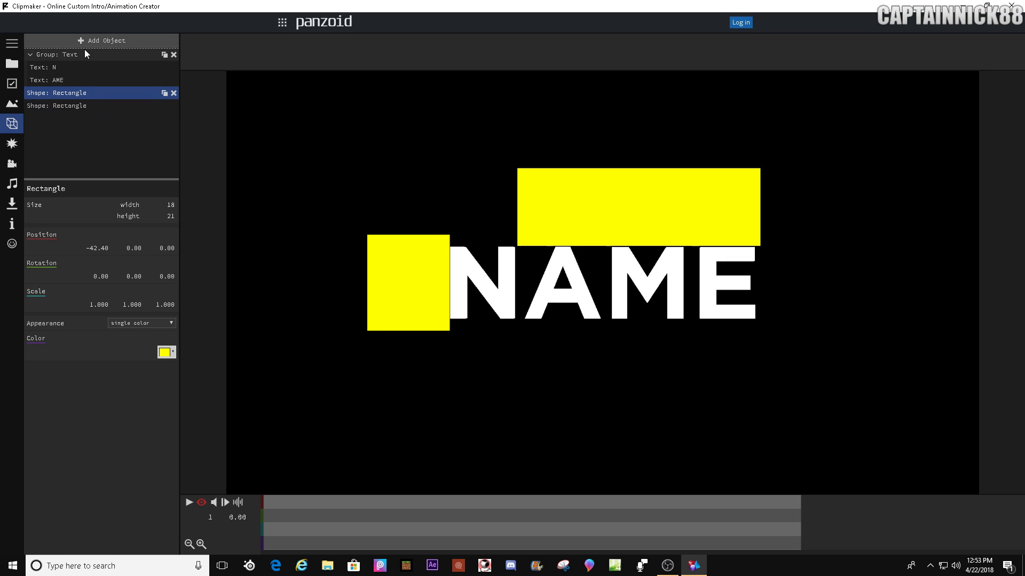
drag(85, 49, 75, 92)
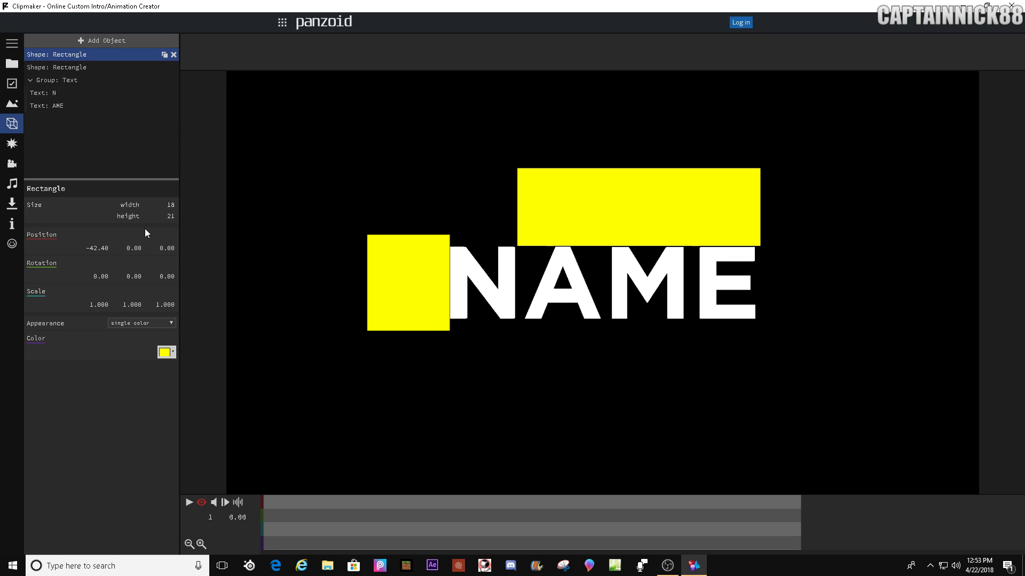
click(168, 249)
text(0.3)
key(Return)
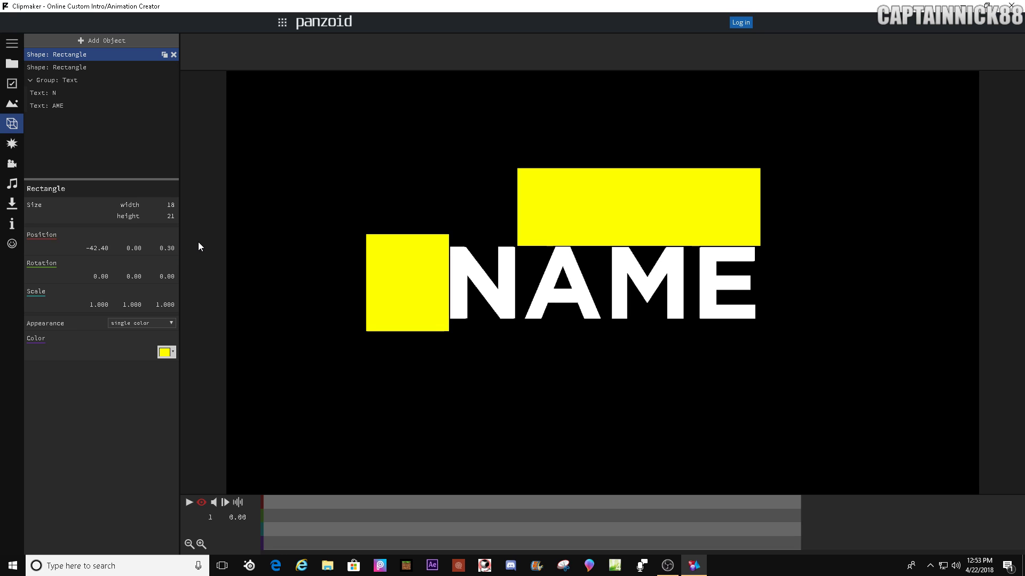
Give the top rectangle a Position Z depth of 0.30 as well.
click(63, 64)
click(167, 248)
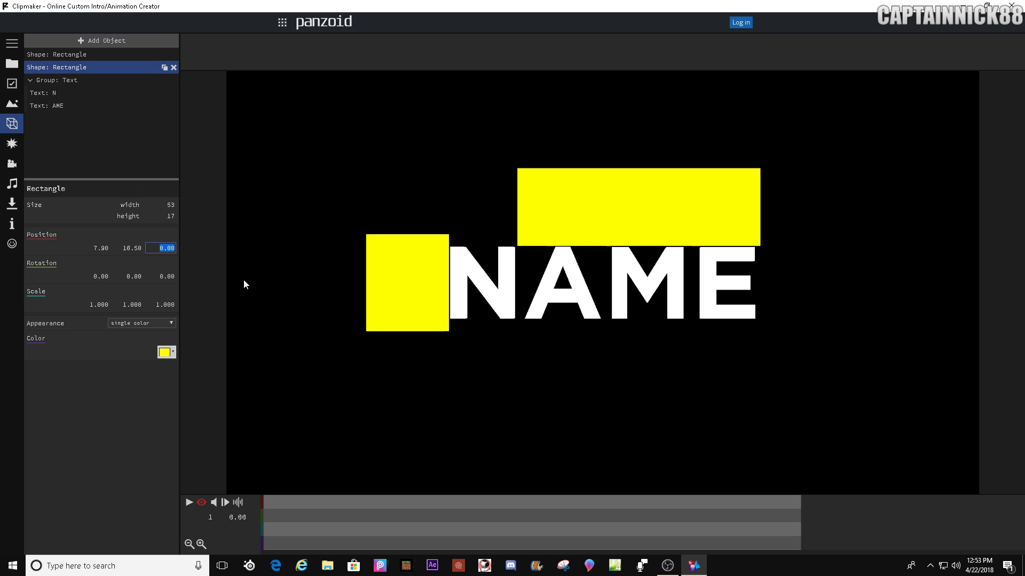
text(0.3)
key(Return)
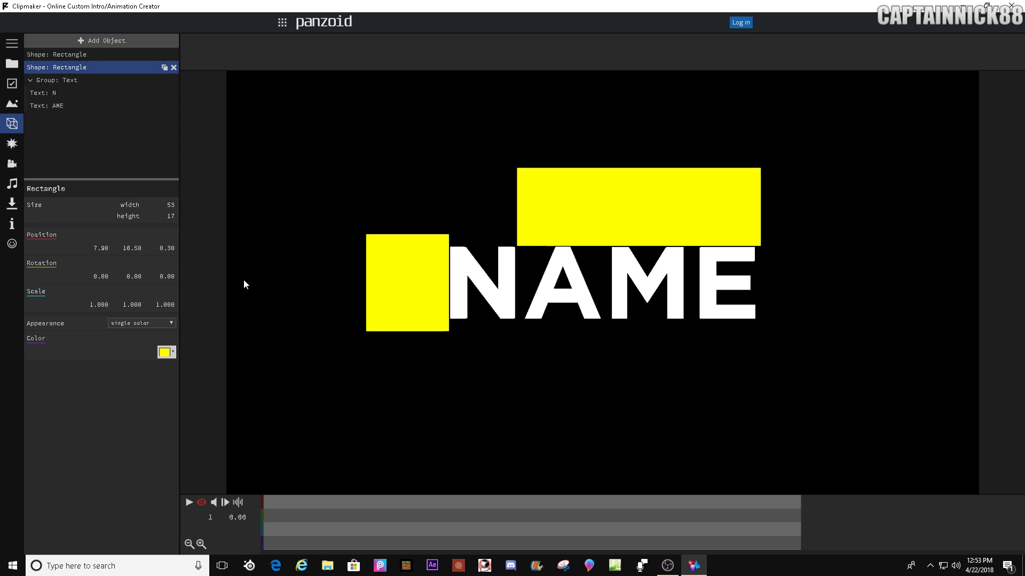
Add a Position keyframe with curve easing to the N at about one second (frame 30).
click(78, 93)
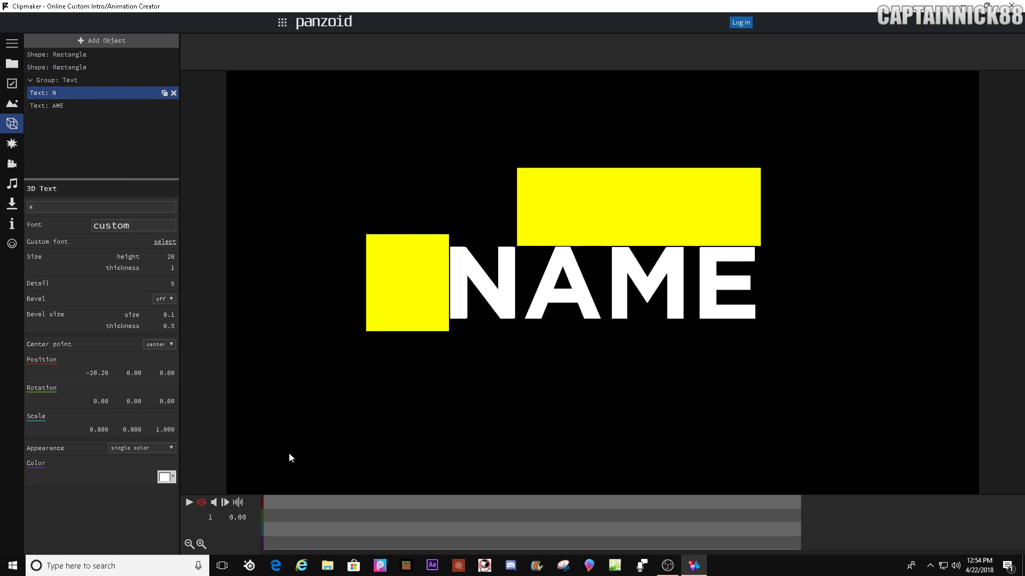
click(190, 502)
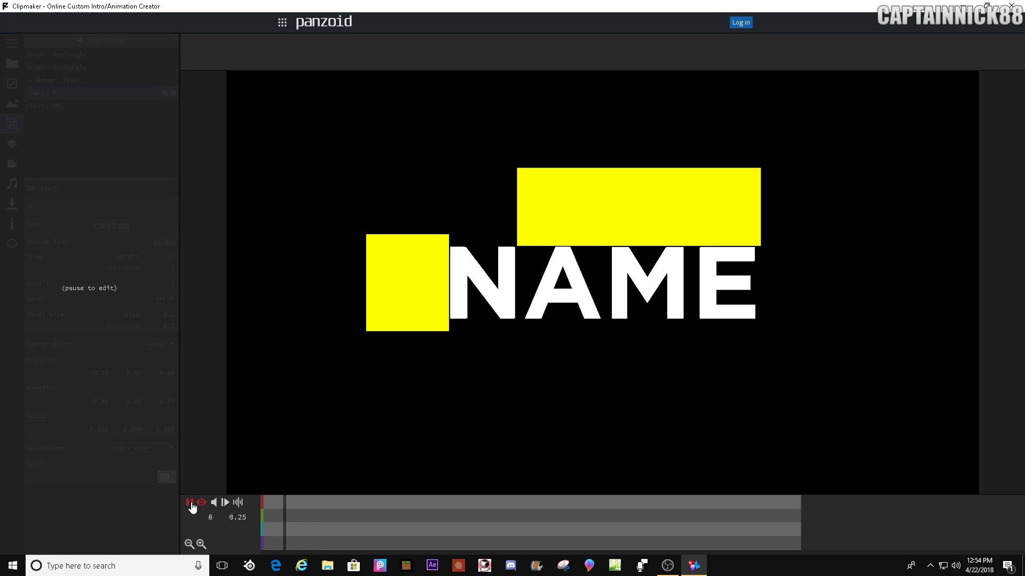
click(189, 503)
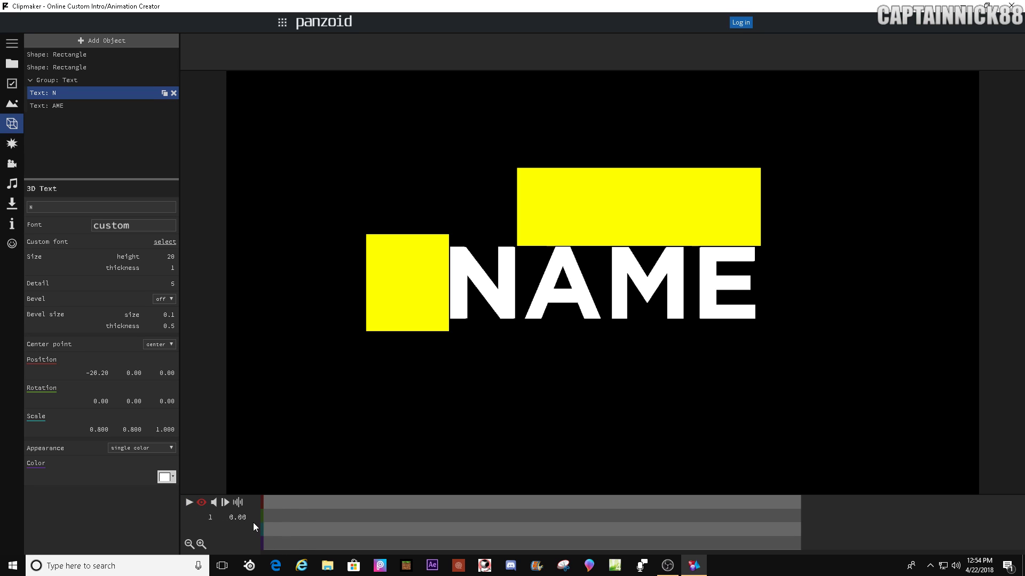
drag(267, 516, 350, 504)
click(173, 360)
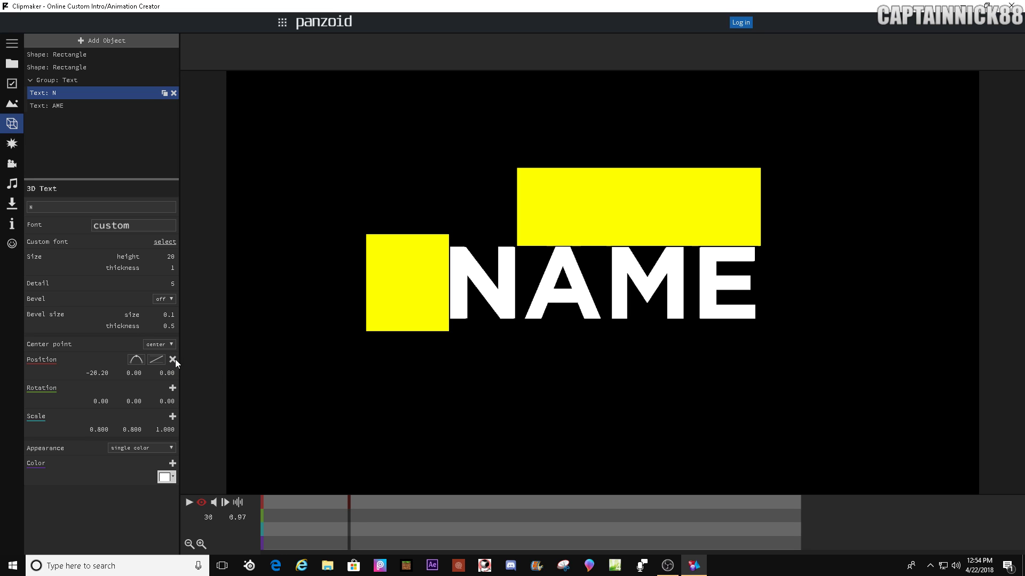
click(156, 363)
click(199, 420)
On frame 1, move the N left to x -42.30 onto the small yellow box, then preview.
drag(307, 522, 261, 523)
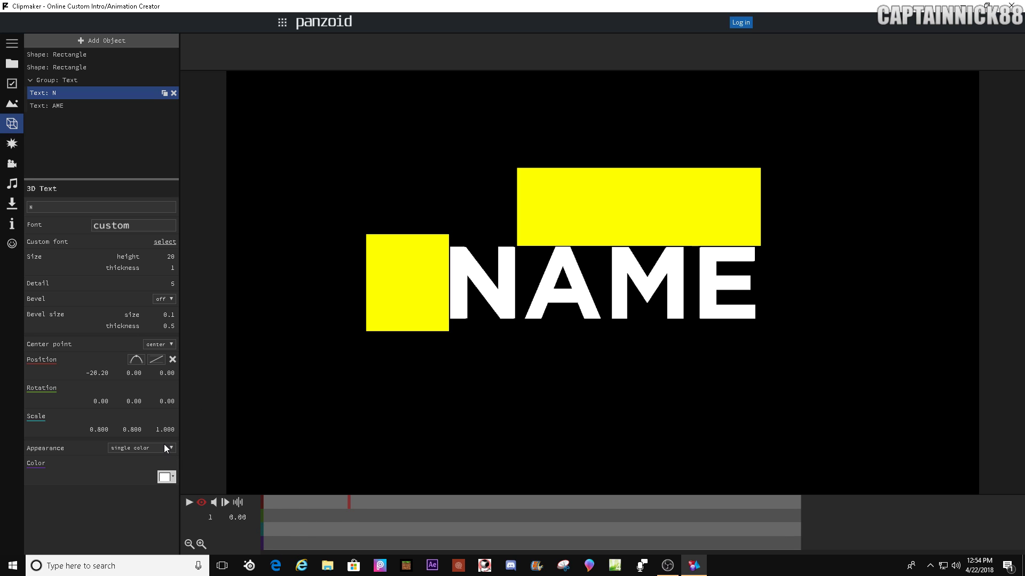
drag(100, 373, 21, 382)
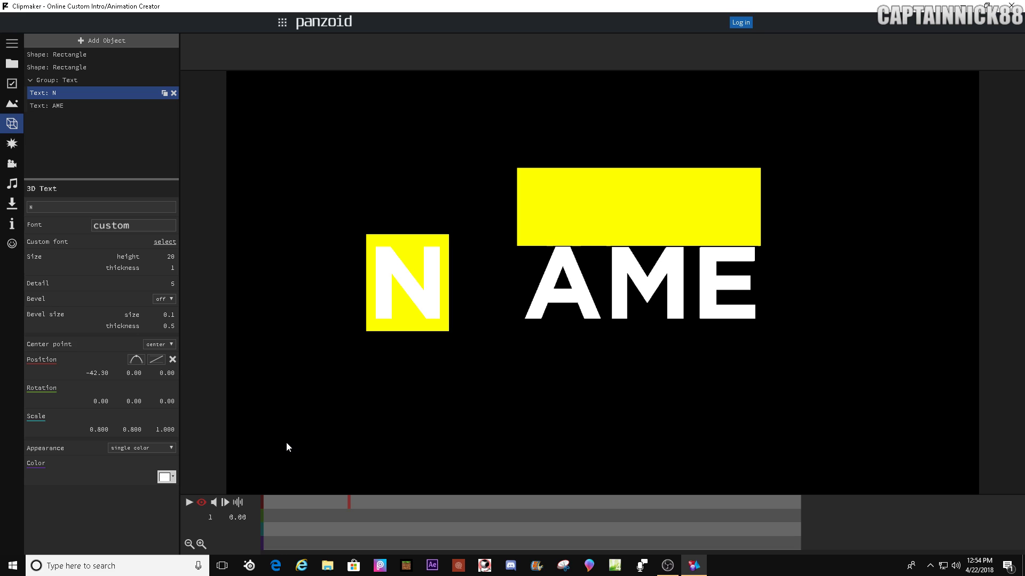
click(190, 503)
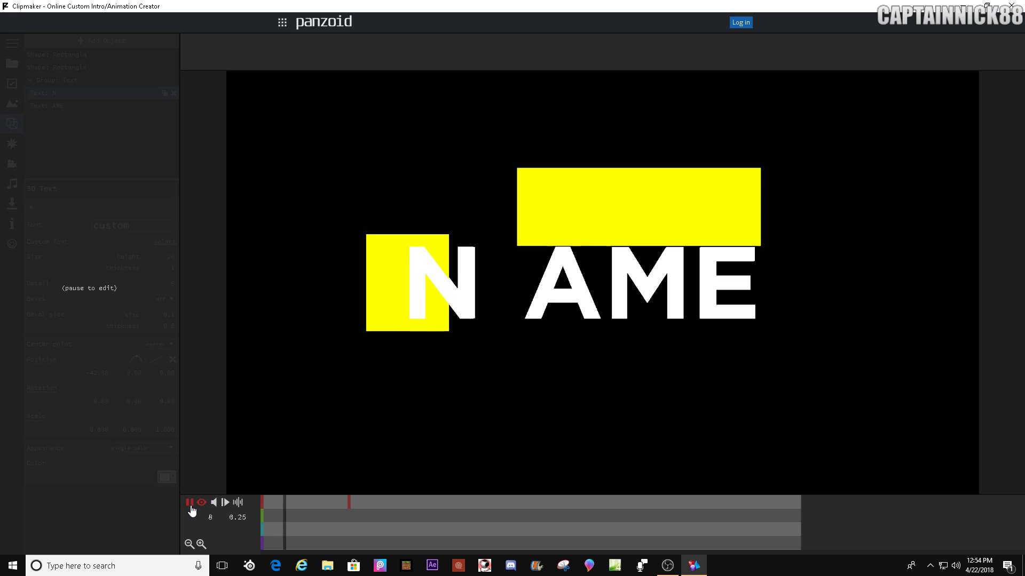
click(190, 503)
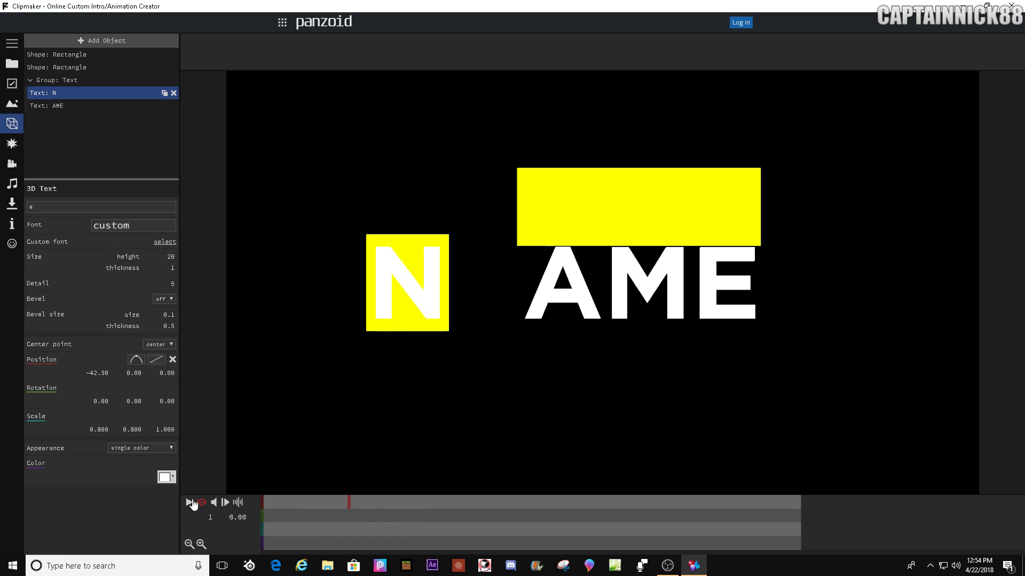
Adjust the small yellow box's Position Z so it sits in front of the N.
click(187, 503)
click(189, 503)
click(69, 54)
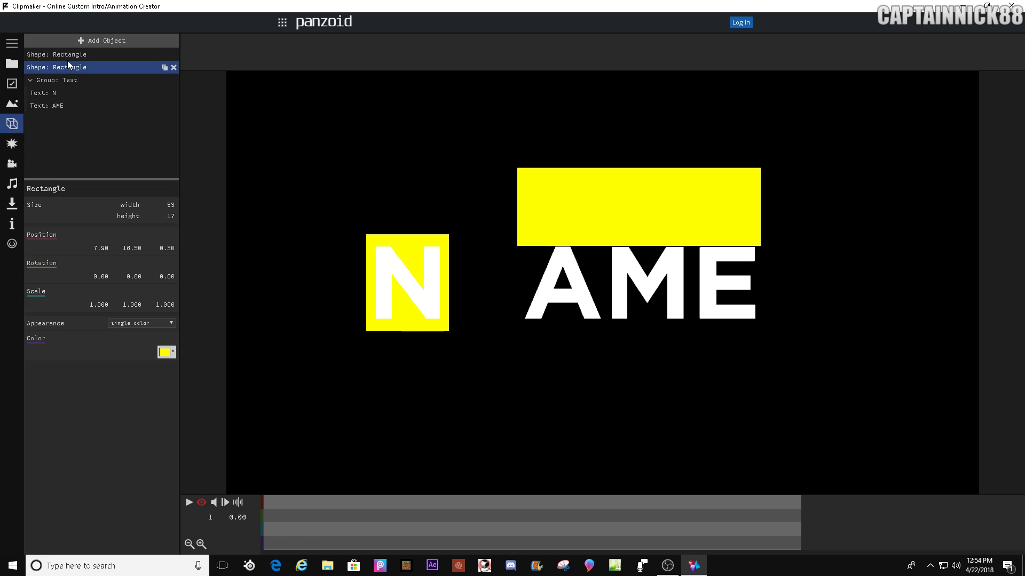
click(72, 67)
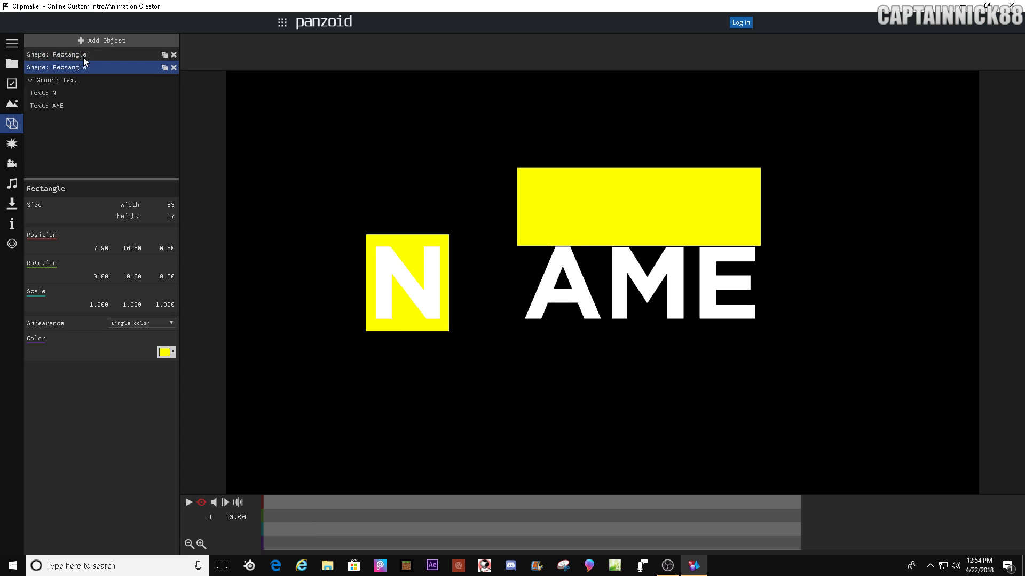
click(70, 54)
drag(165, 249, 166, 251)
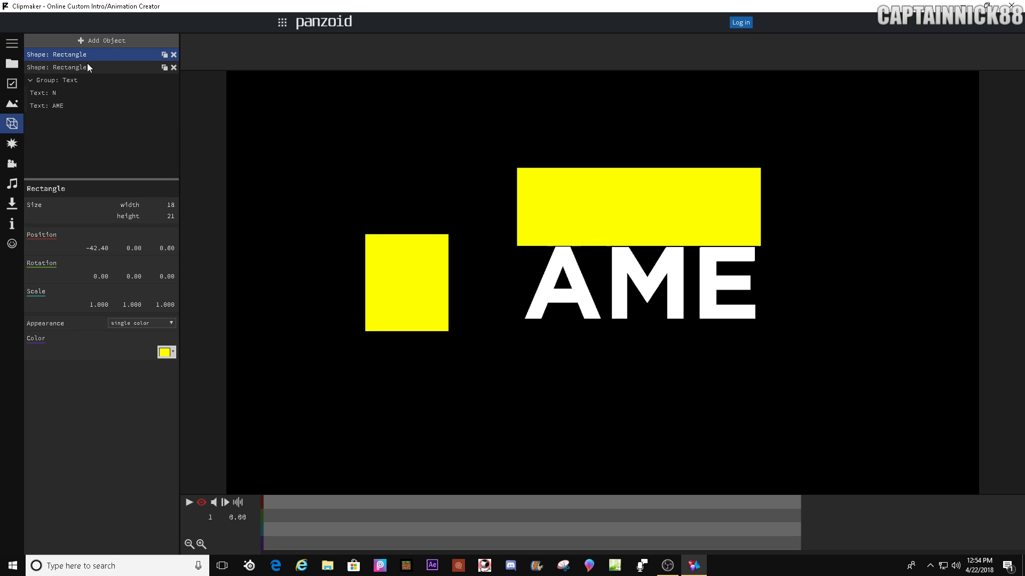
Set the large yellow box's Position Z to 0, then reselect the N and scrub the start.
click(88, 65)
click(165, 249)
text(.)
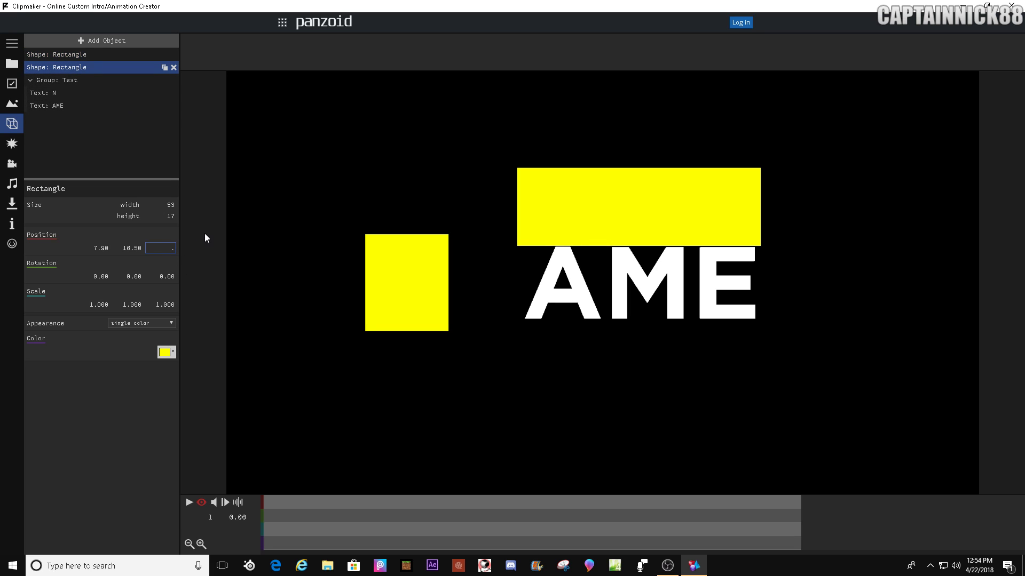
key(Return)
click(64, 94)
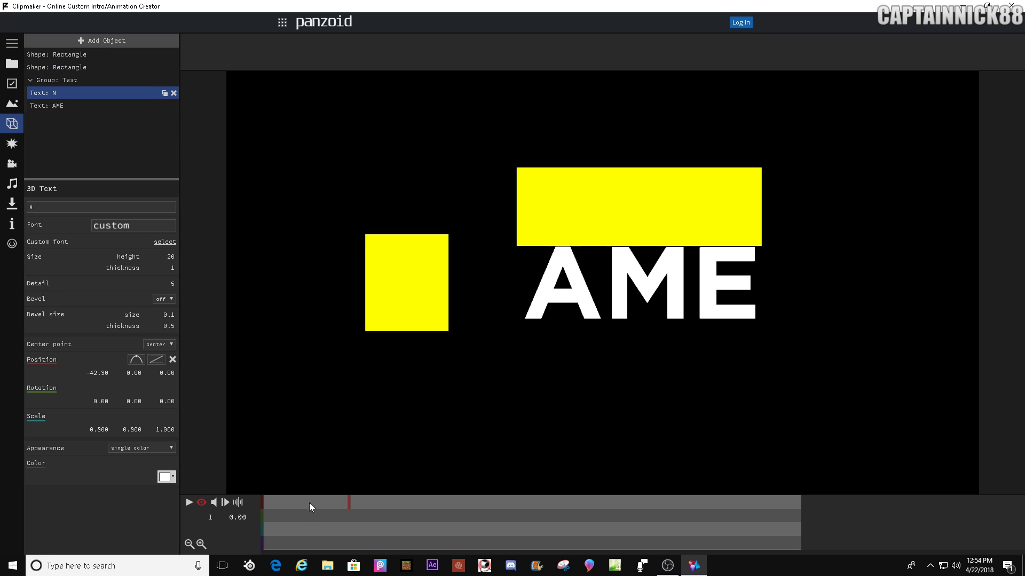
drag(293, 508, 318, 524)
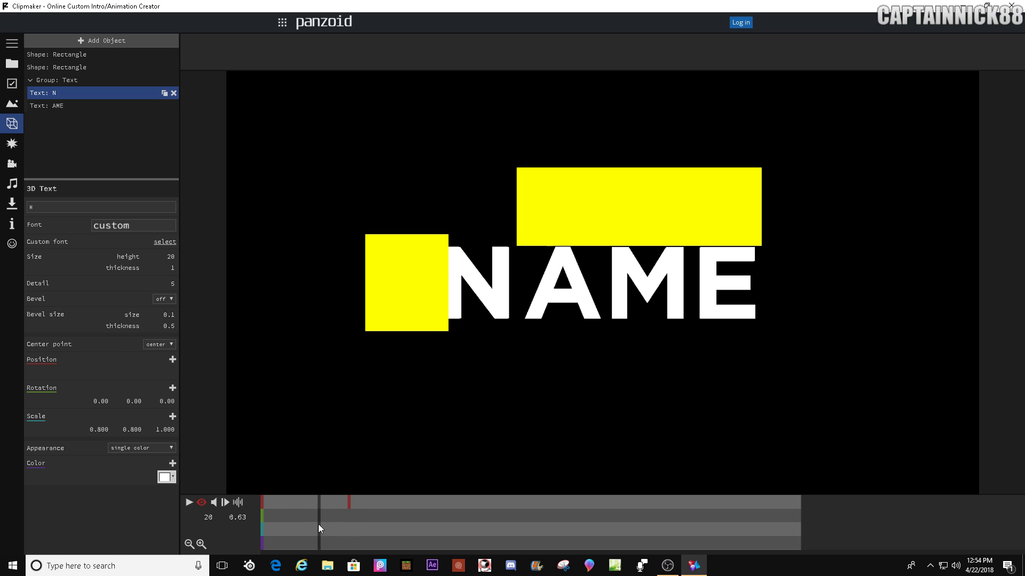
Give AME a Position keyframe at frame 45 with quadratic out easing.
click(107, 105)
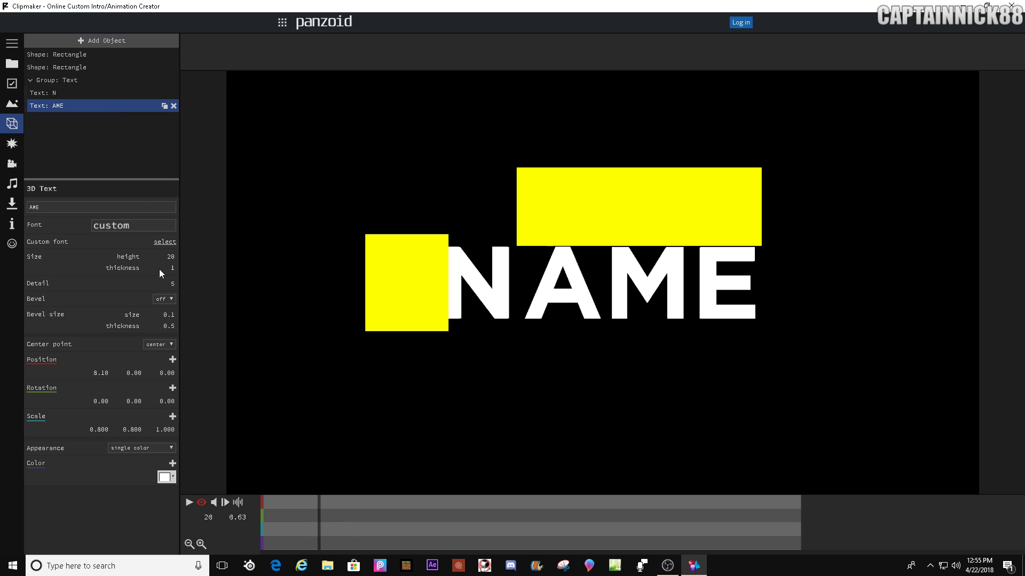
click(320, 494)
drag(320, 522, 389, 527)
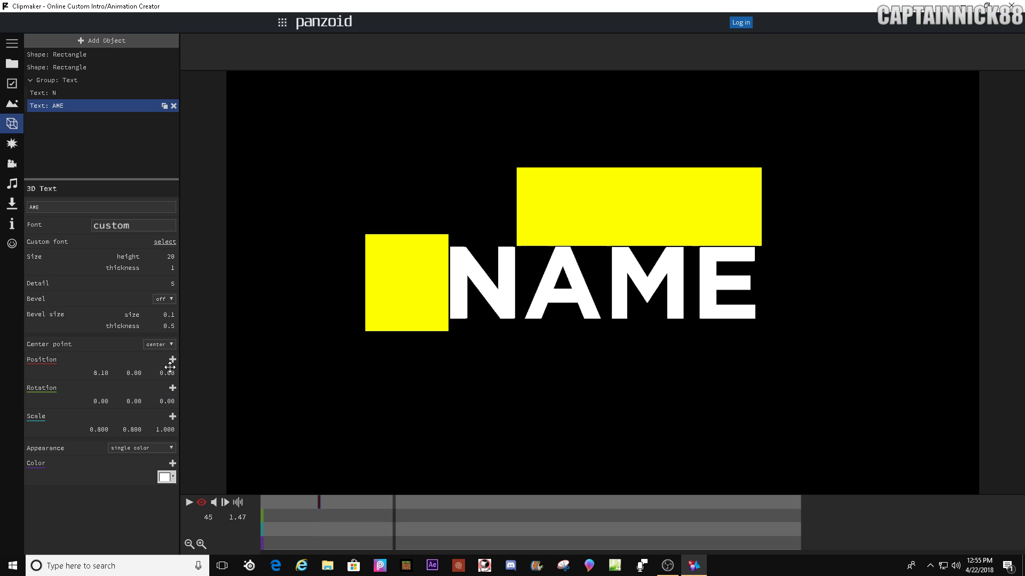
click(172, 359)
click(155, 360)
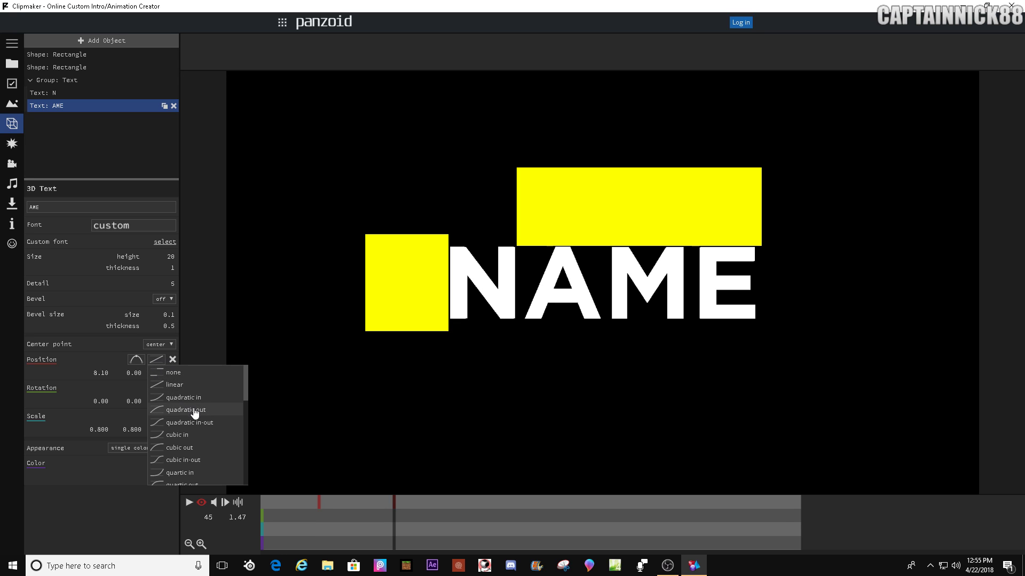
click(200, 414)
At frame 20, raise AME to Position Y 15.60 behind the large box, then preview.
click(318, 528)
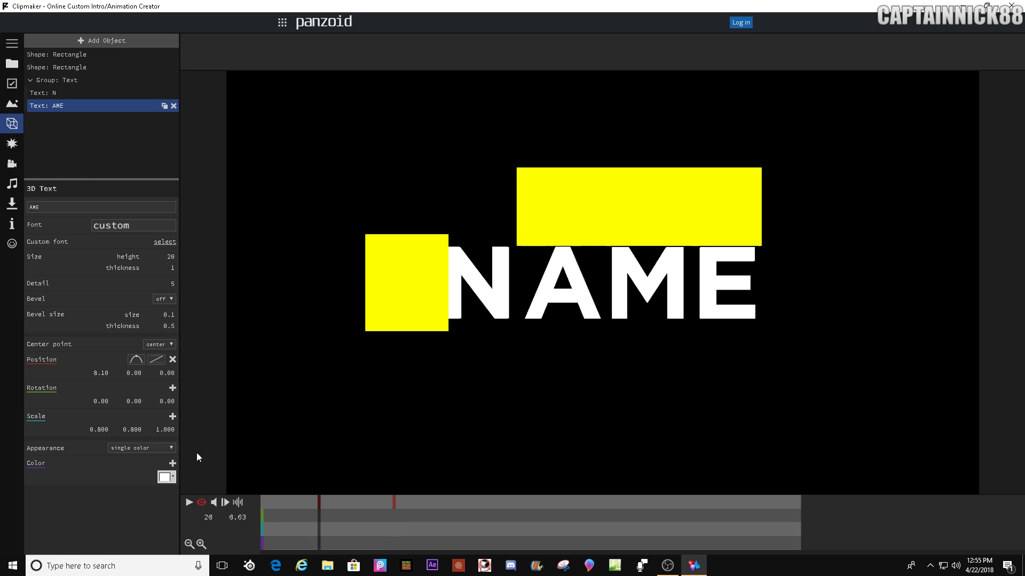
drag(135, 373, 214, 361)
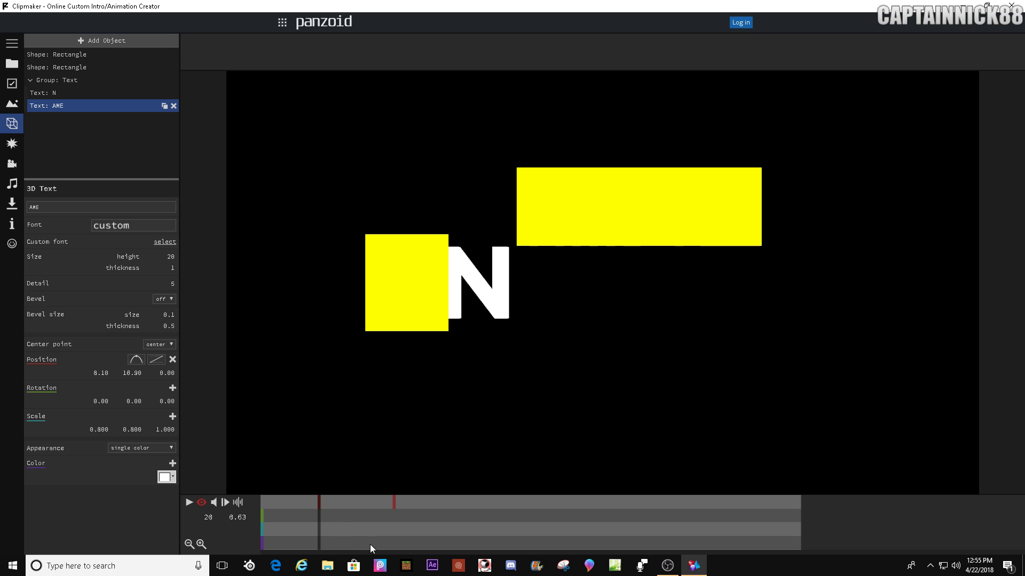
key(space)
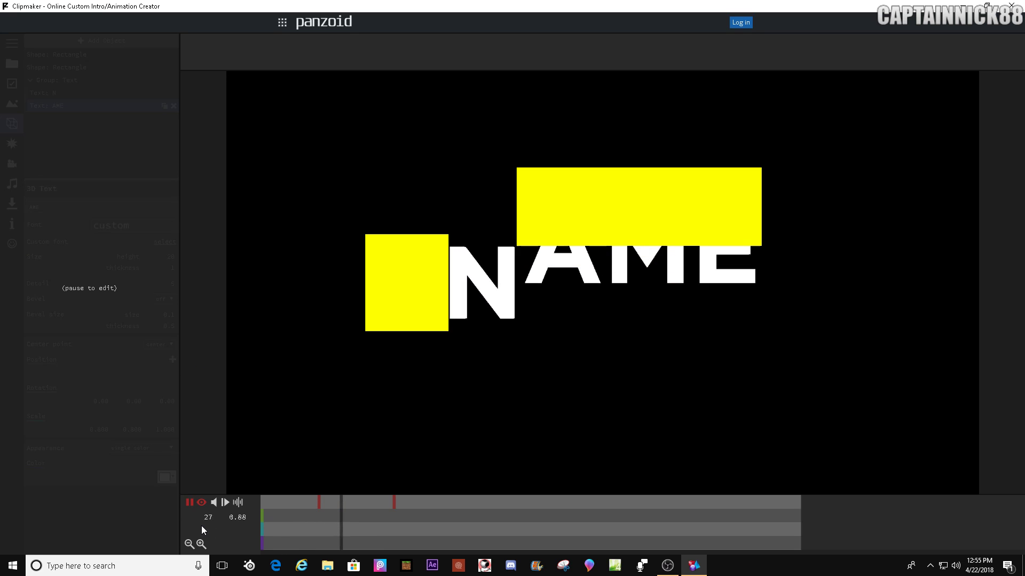
key(space)
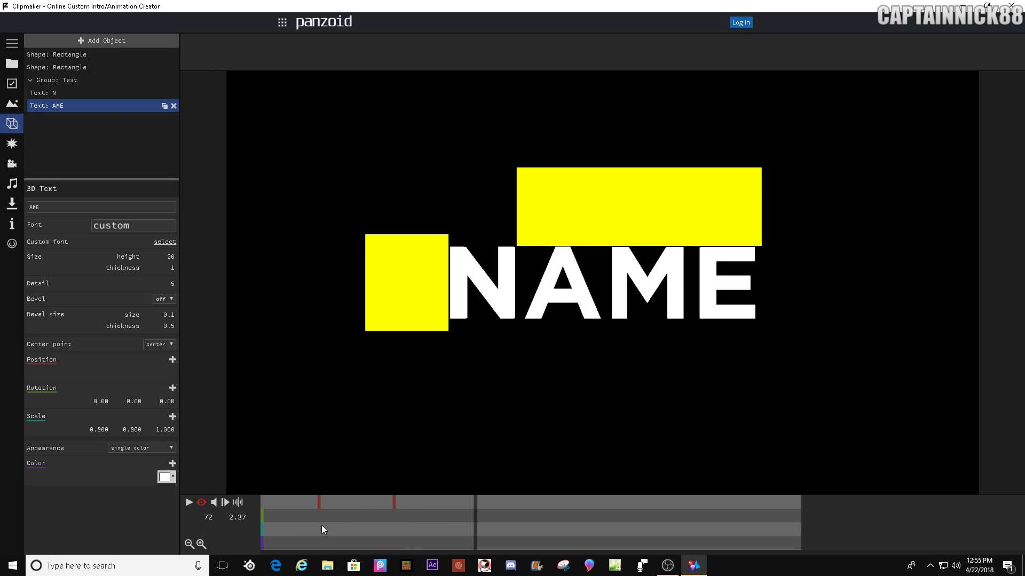
click(265, 517)
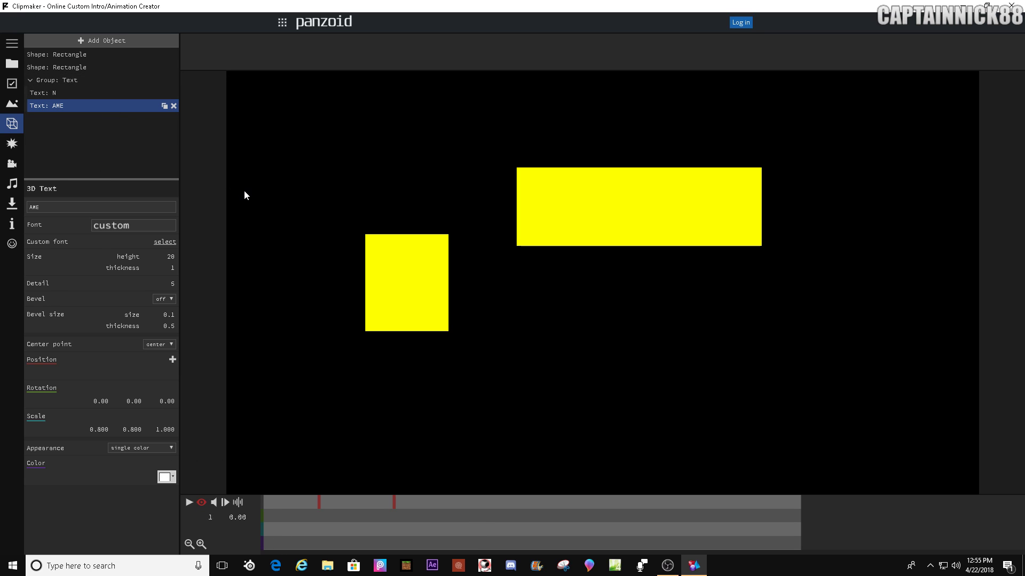
Change both the small and large rectangles' colour to black, then preview the animation.
click(99, 56)
click(166, 355)
click(173, 367)
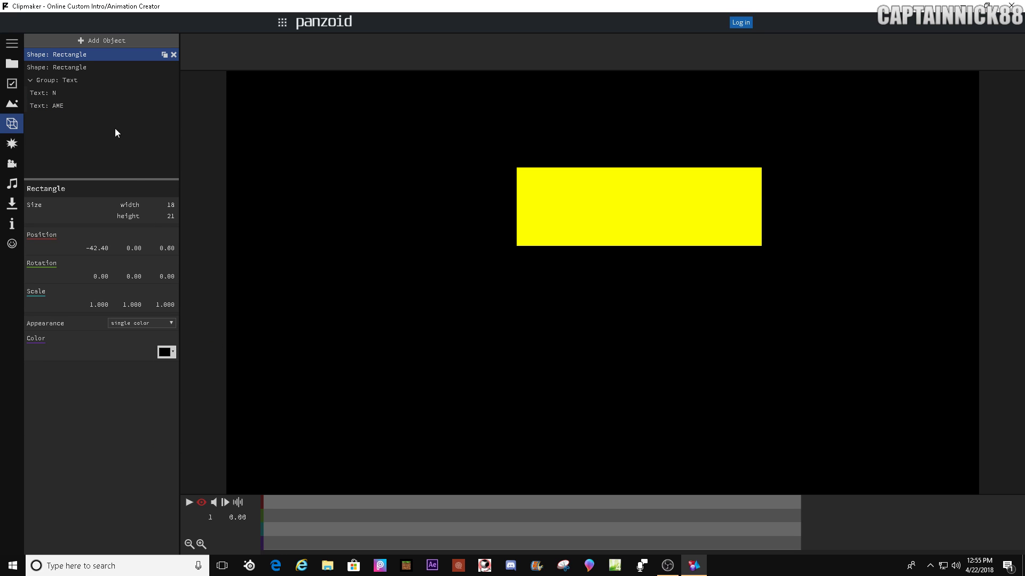
click(101, 68)
click(167, 354)
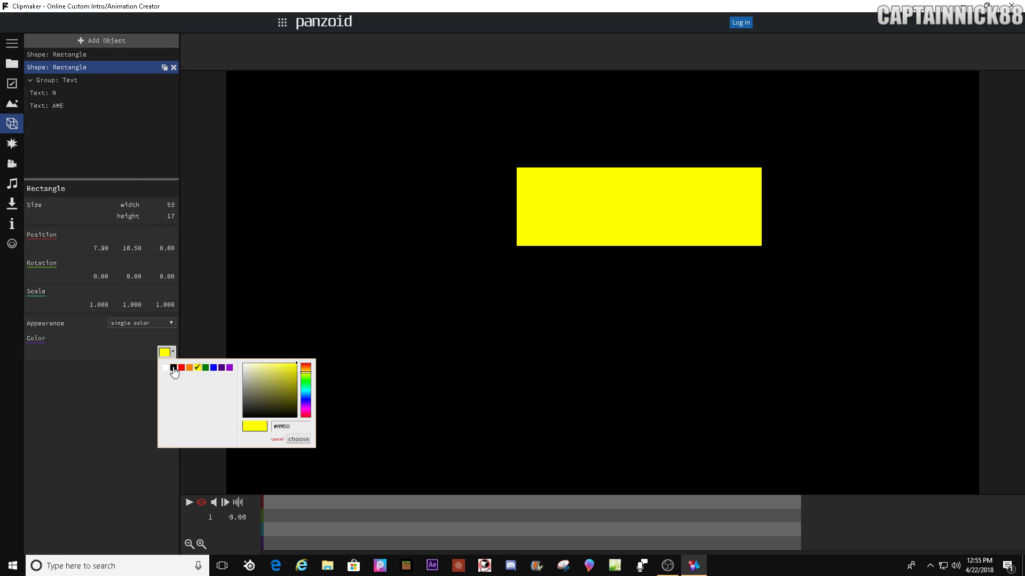
click(173, 368)
key(space)
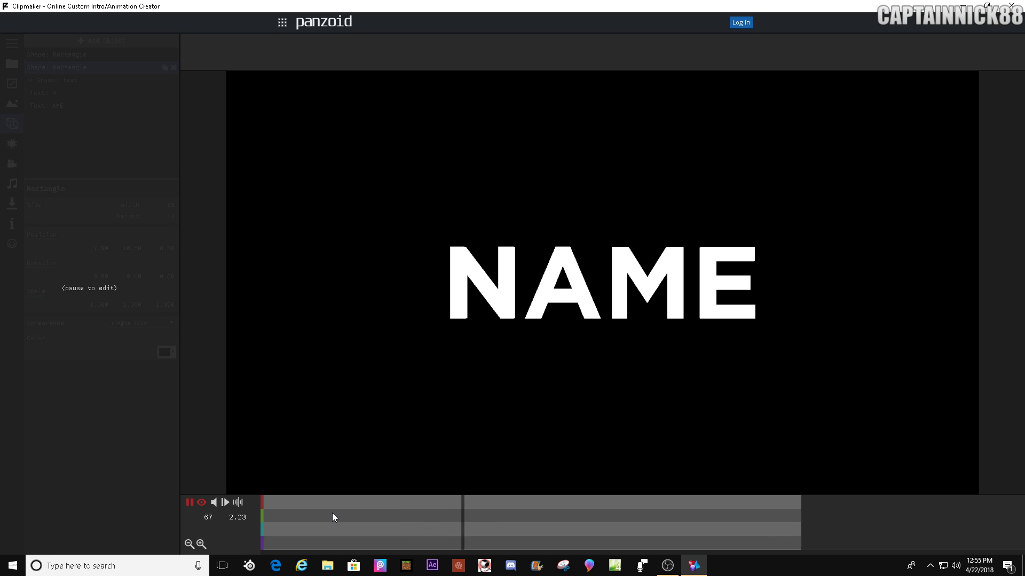
click(189, 503)
click(189, 502)
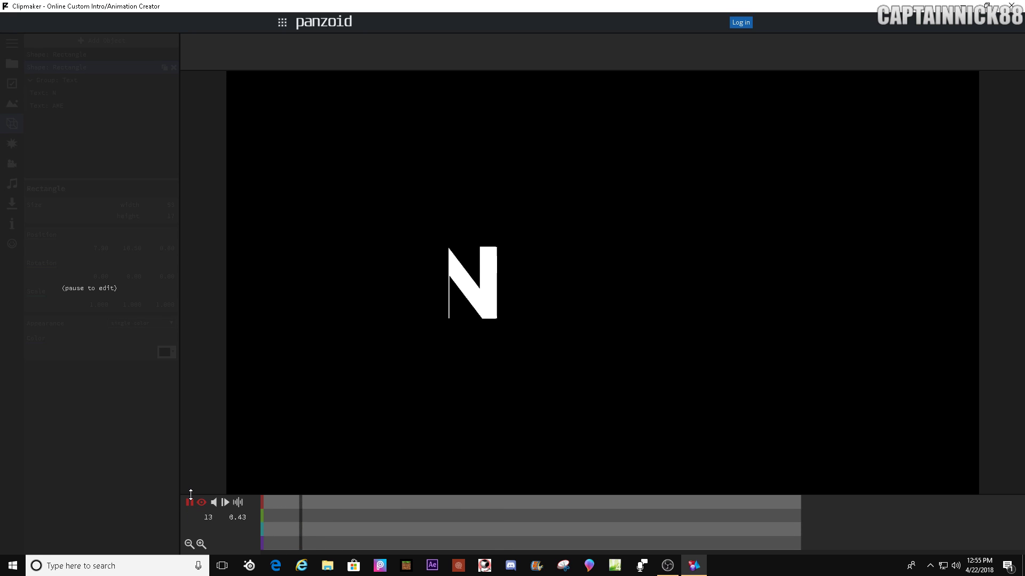